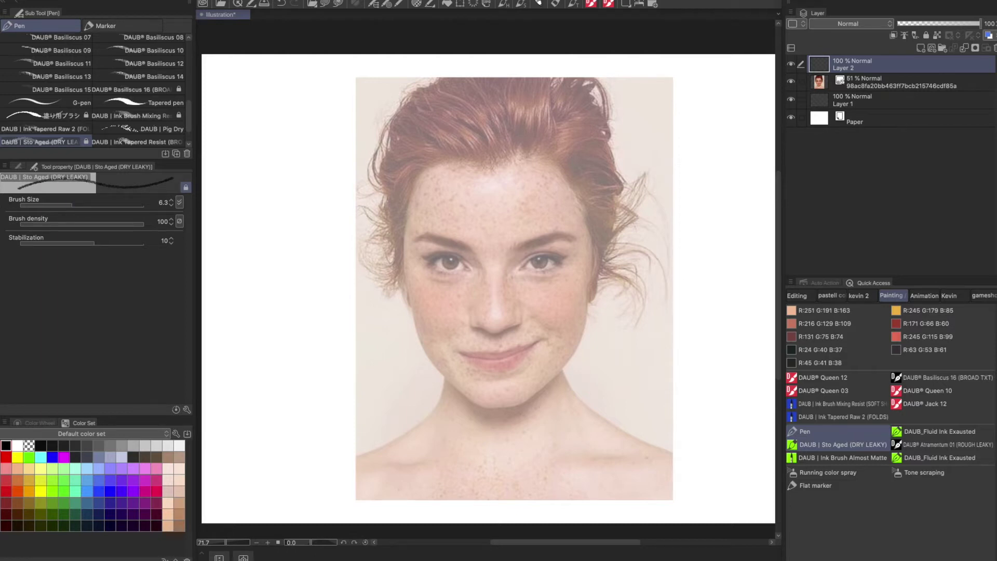
- Place a vertical two-line symmetrical ruler on Layer 2 through the middle of the face and fine-tune its position over the nose
key("u")
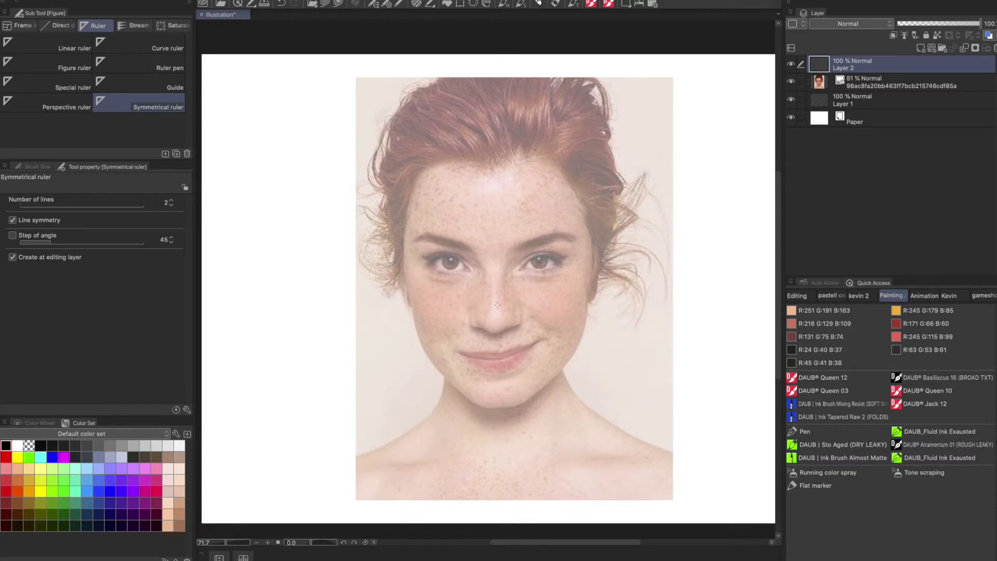
left_click_drag(497, 300, 500, 381)
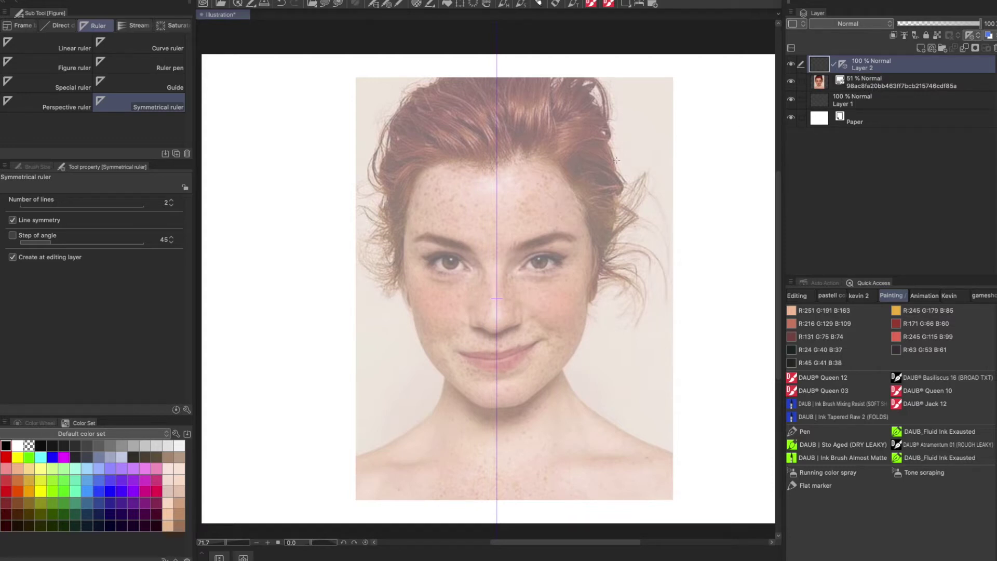
key("o")
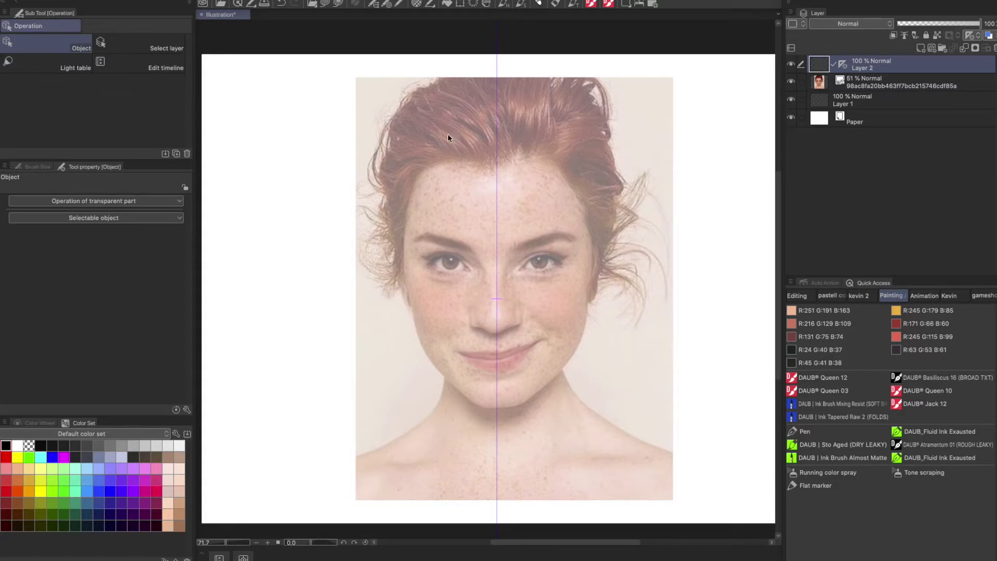
left_click(497, 301)
left_click_drag(493, 300, 496, 302)
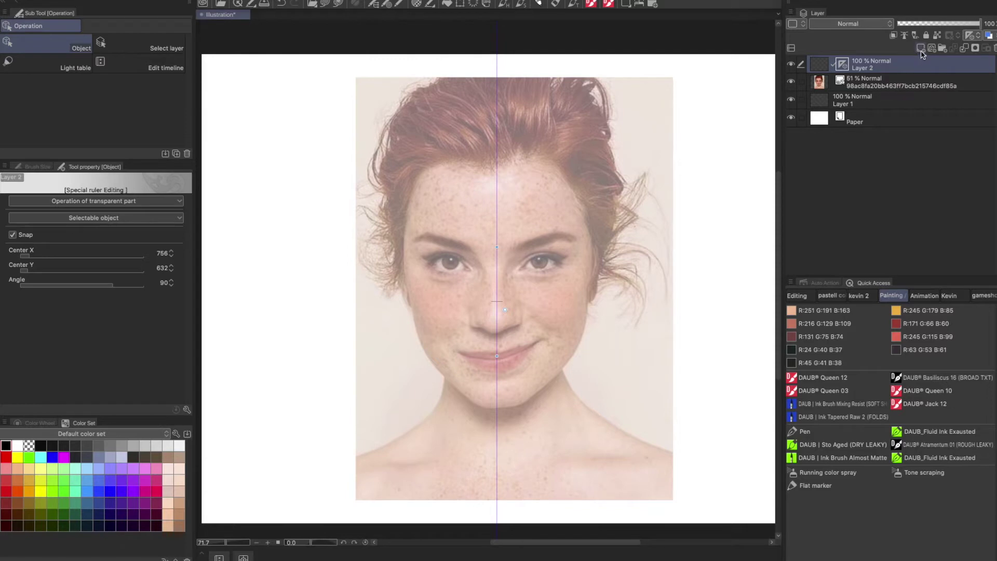
- Trace the eyebrows and the eyes with irises and pupils over the photo using the DAUB Sto Aged (DRY LEAKY) pen
left_click(852, 445)
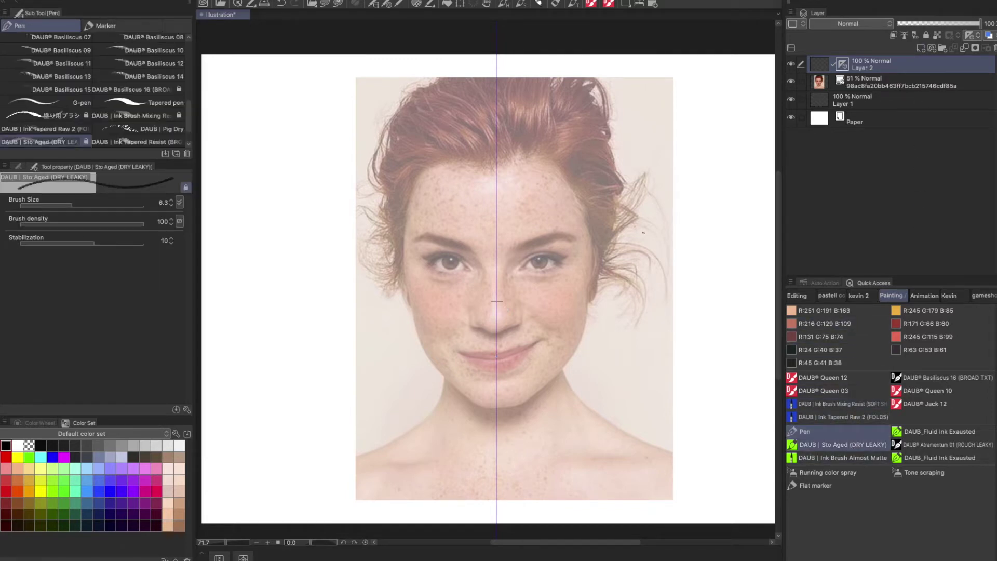
left_click(547, 266)
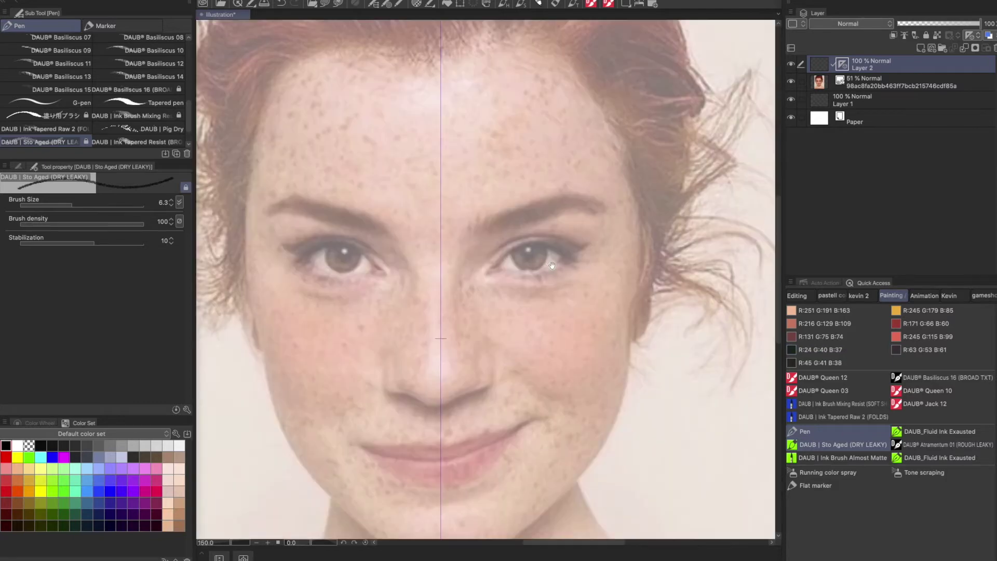
left_click_drag(560, 269, 580, 265)
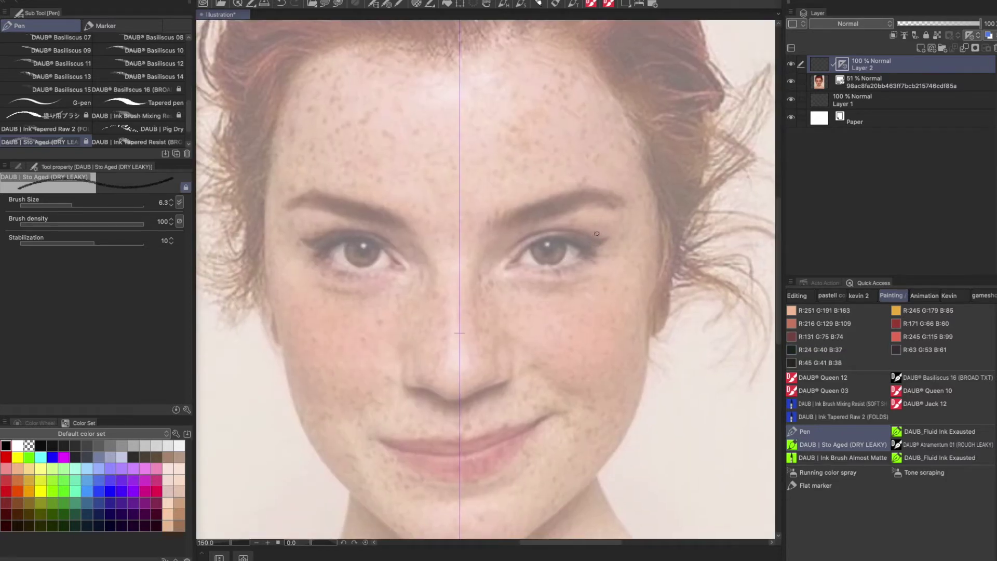
left_click_drag(570, 226, 574, 223)
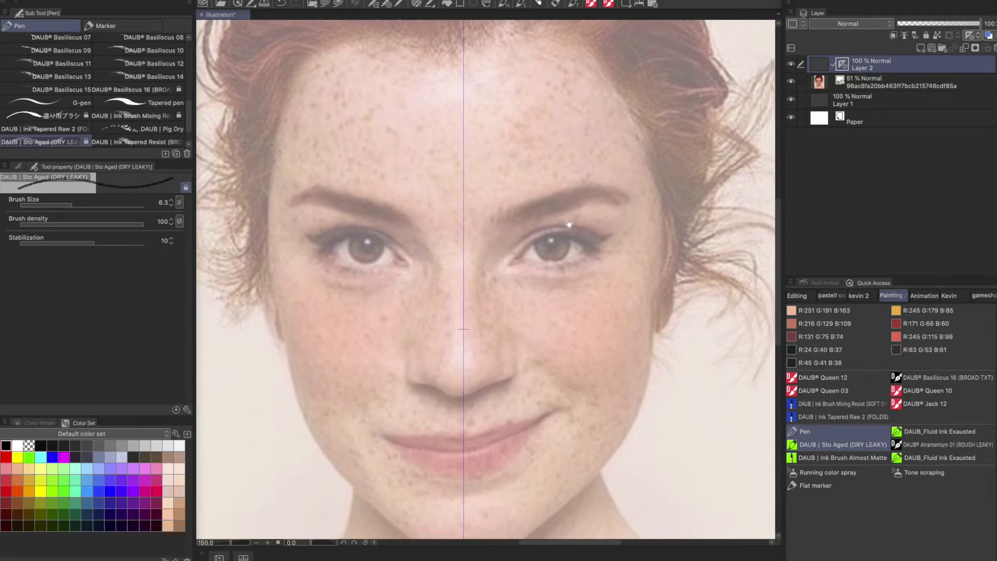
mouse_move(517, 211)
left_mouse_down()
mouse_move(512, 222)
mouse_move(529, 207)
mouse_move(566, 213)
mouse_move(618, 191)
mouse_move(568, 195)
mouse_move(514, 221)
mouse_move(531, 235)
mouse_move(514, 256)
mouse_move(543, 226)
mouse_move(576, 226)
mouse_move(600, 245)
left_mouse_up()
mouse_move(524, 230)
left_mouse_down()
mouse_move(517, 240)
mouse_move(545, 218)
mouse_move(591, 221)
mouse_move(613, 233)
mouse_move(598, 247)
left_mouse_up()
mouse_move(541, 221)
left_mouse_down()
mouse_move(536, 239)
mouse_move(566, 241)
mouse_move(551, 226)
mouse_move(560, 234)
left_mouse_up()
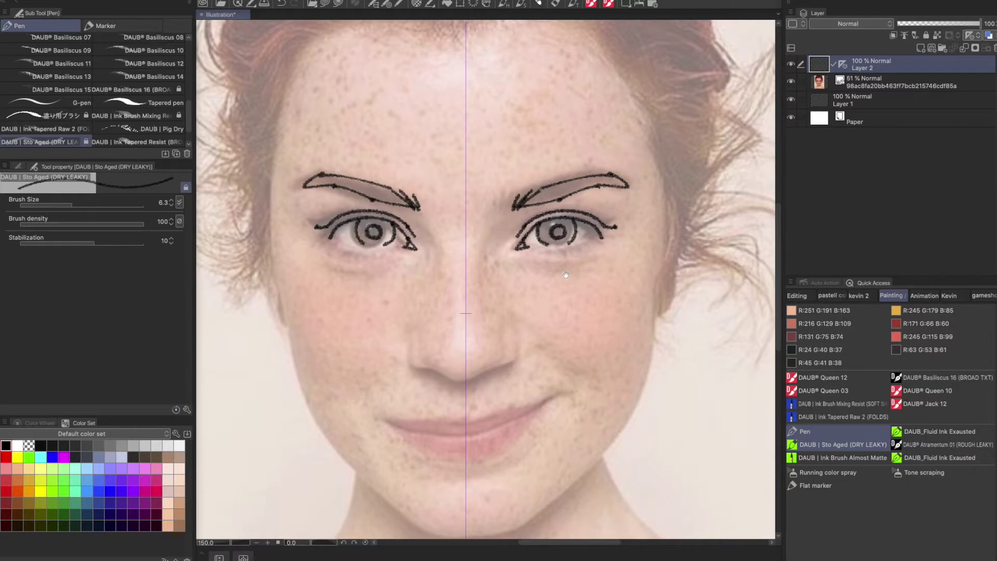
- Trace the nostrils and add the lower-eyelid lines to the eyes
scroll(562, 243, "down", 3)
mouse_move(448, 341)
left_mouse_down()
mouse_move(435, 338)
mouse_move(450, 343)
left_mouse_up()
scroll(450, 343, "down", 3)
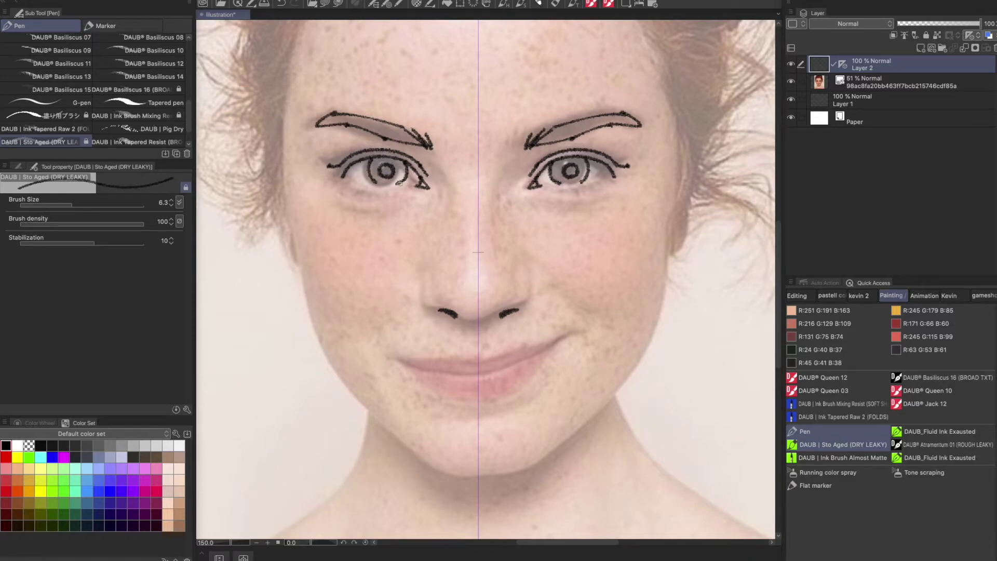
mouse_move(345, 176)
left_mouse_down()
mouse_move(357, 188)
mouse_move(419, 188)
left_mouse_up()
left_click_drag(564, 226, 554, 219)
scroll(555, 219, "down", 3)
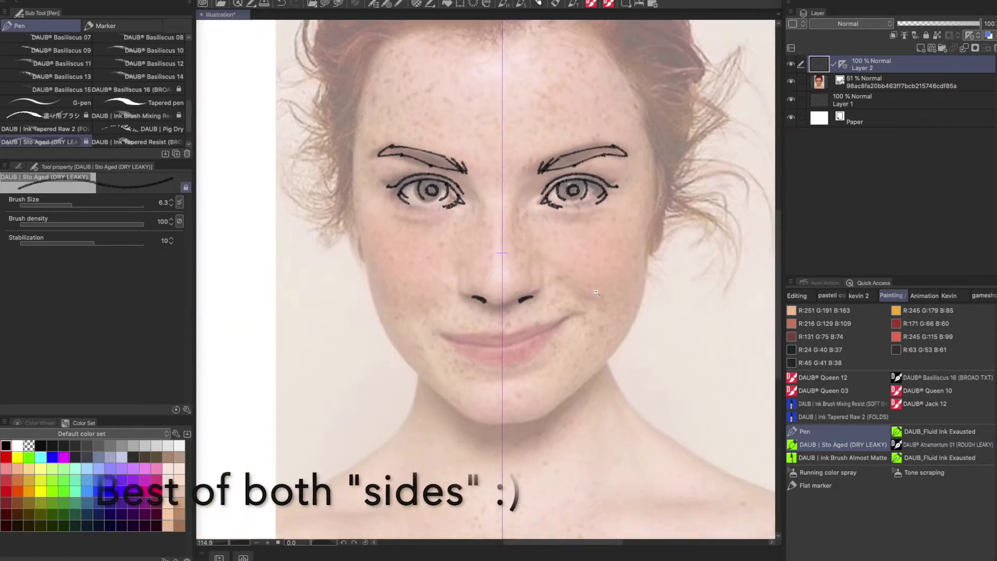
- Trace the mouth line and the face outline from the temples down to the chin
mouse_move(519, 311)
left_mouse_down()
mouse_move(521, 269)
mouse_move(452, 269)
left_mouse_up()
left_click_drag(592, 260, 569, 288)
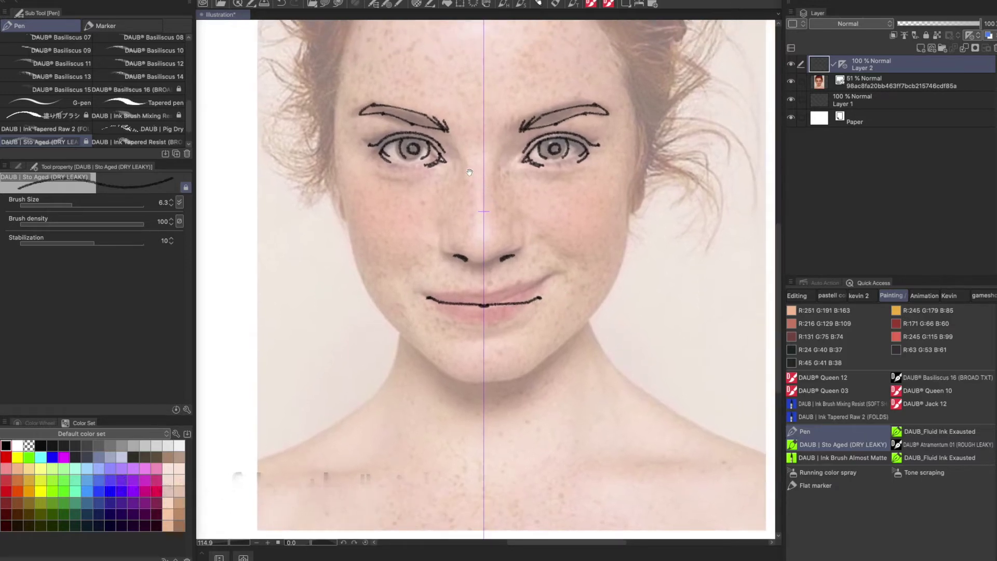
mouse_move(338, 89)
left_mouse_down()
mouse_move(338, 178)
mouse_move(368, 294)
mouse_move(412, 346)
mouse_move(484, 385)
mouse_move(459, 376)
mouse_move(483, 382)
left_mouse_up()
key("ctrl+z")
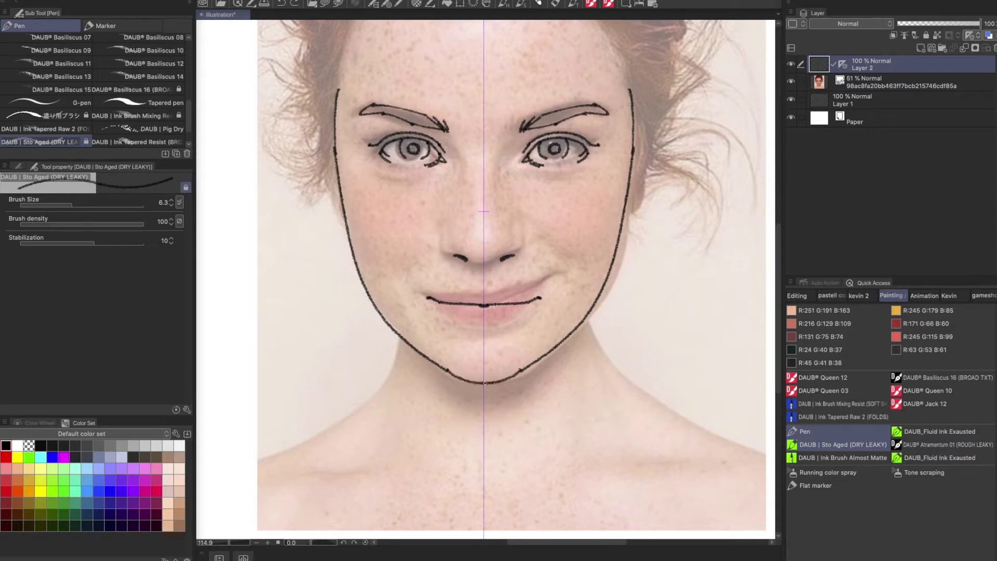
- Trace the neck and shoulder lines and draw the ears with their inner folds
mouse_move(546, 348)
left_mouse_down()
mouse_move(541, 357)
mouse_move(551, 266)
left_mouse_up()
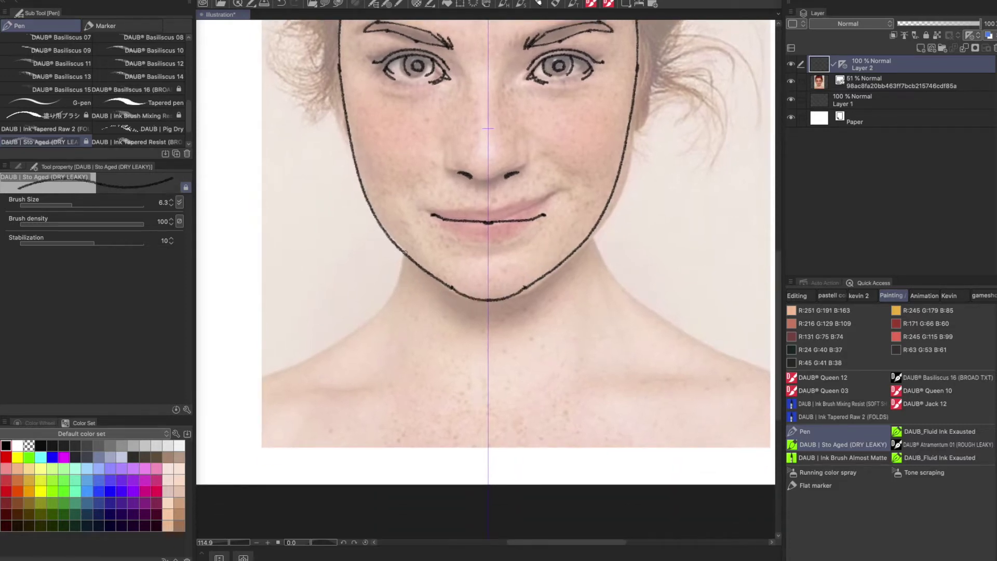
mouse_move(285, 168)
left_mouse_down()
mouse_move(275, 233)
mouse_move(305, 279)
left_mouse_up()
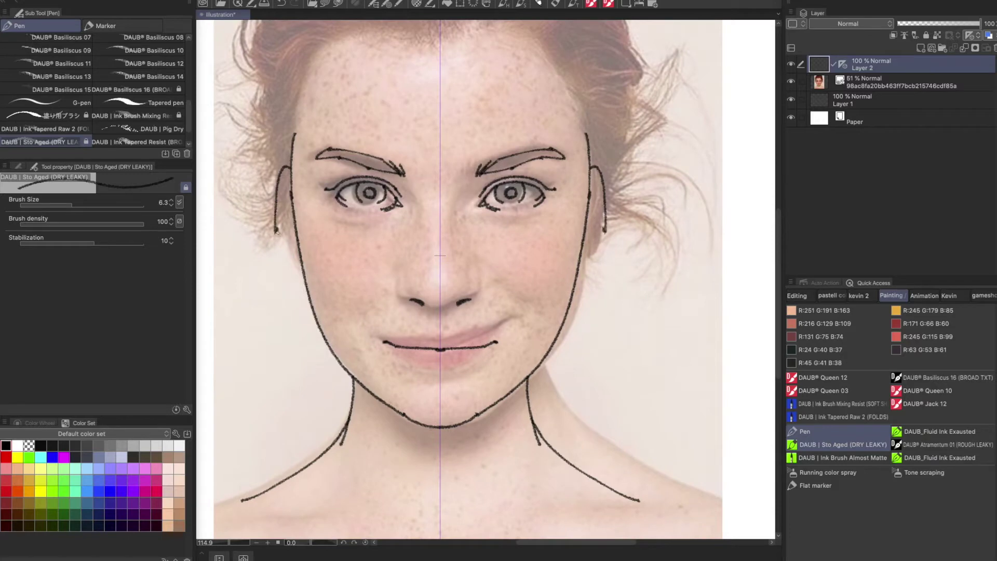
mouse_move(284, 176)
left_mouse_down()
mouse_move(289, 266)
mouse_move(305, 287)
left_mouse_up()
key("super+z")
key("super+z")
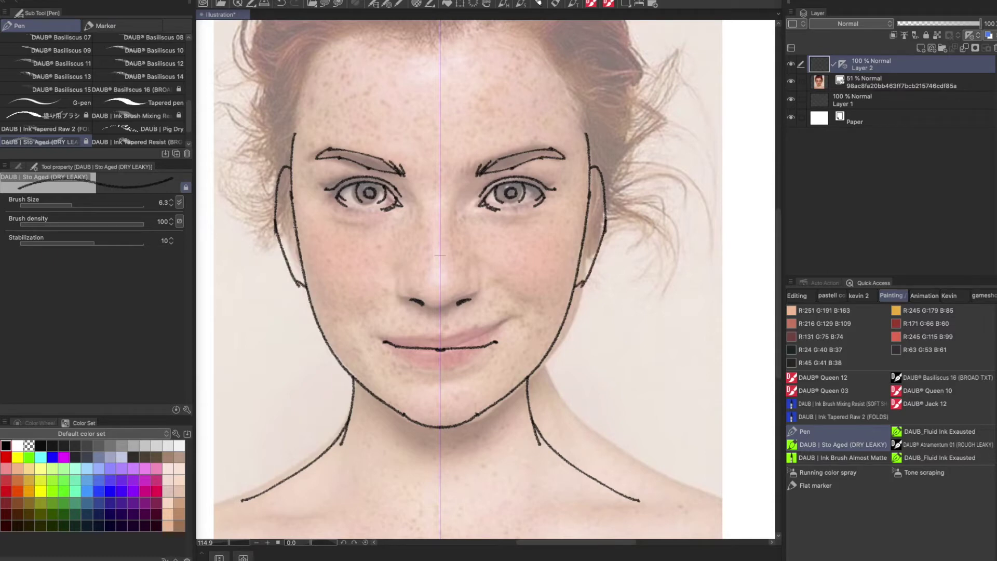
mouse_move(280, 176)
left_mouse_down()
mouse_move(299, 249)
mouse_move(279, 193)
mouse_move(290, 210)
mouse_move(286, 234)
mouse_move(296, 243)
left_mouse_up()
- Draw the swept-back hair strands, the hairline and the outer contour of the hair down to the ears
left_click_drag(505, 268, 492, 355)
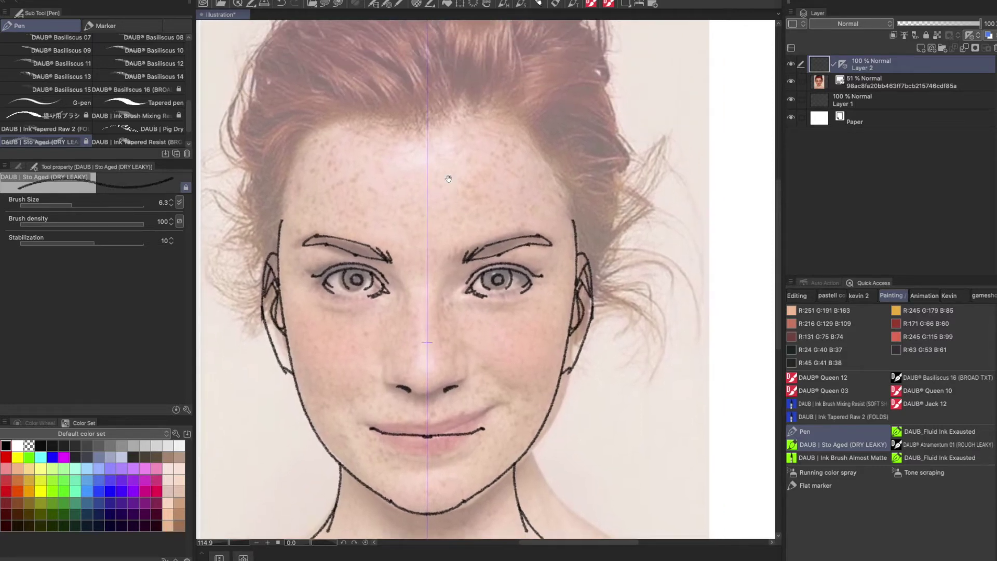
mouse_move(311, 47)
left_mouse_down()
mouse_move(360, 82)
mouse_move(407, 139)
left_mouse_up()
mouse_move(376, 64)
left_mouse_down()
mouse_move(414, 126)
mouse_move(416, 152)
mouse_move(423, 123)
mouse_move(401, 144)
mouse_move(358, 147)
mouse_move(280, 87)
mouse_move(293, 110)
mouse_move(343, 145)
mouse_move(315, 149)
mouse_move(287, 134)
mouse_move(310, 155)
mouse_move(253, 183)
left_mouse_up()
mouse_move(312, 163)
left_mouse_down()
mouse_move(263, 198)
mouse_move(284, 200)
mouse_move(261, 224)
mouse_move(264, 251)
left_mouse_up()
left_click_drag(283, 247, 267, 278)
left_click_drag(323, 236, 323, 253)
mouse_move(345, 38)
left_mouse_down()
mouse_move(306, 61)
mouse_move(254, 119)
mouse_move(244, 188)
mouse_move(262, 331)
left_mouse_up()
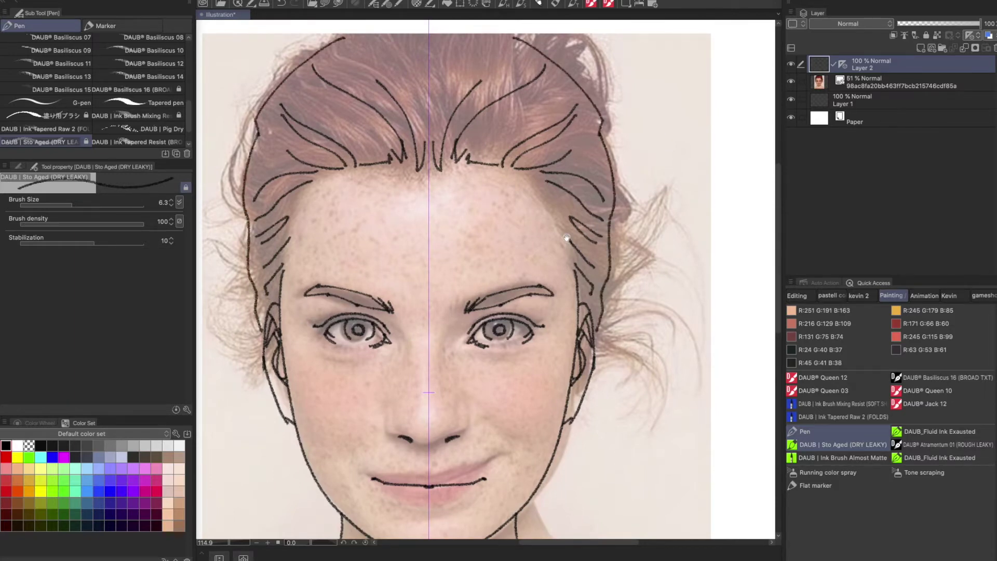
- Hide the reference photo layer so that only the line sketch shows on the canvas
scroll(567, 238, "down", 5)
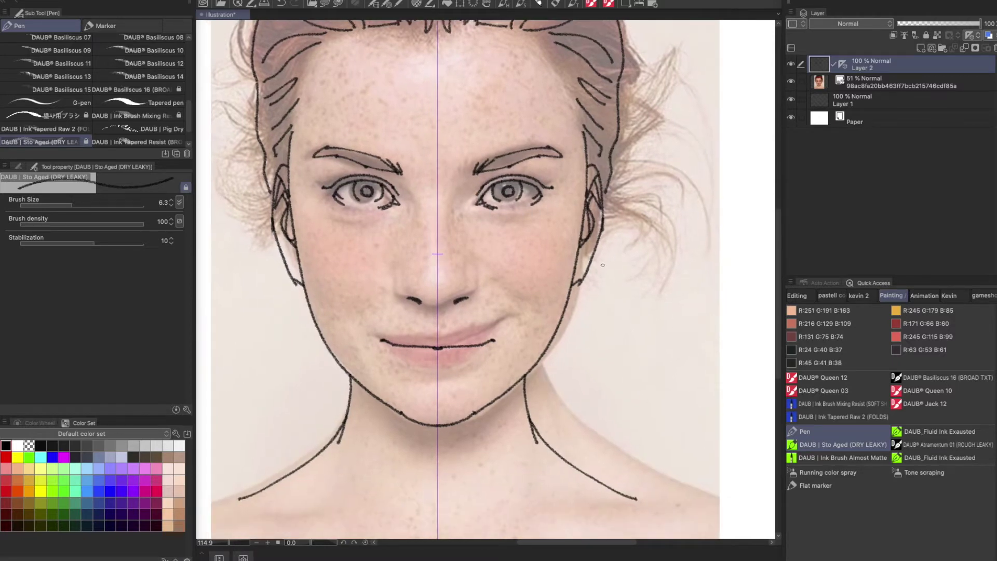
scroll(595, 222, "down", 5)
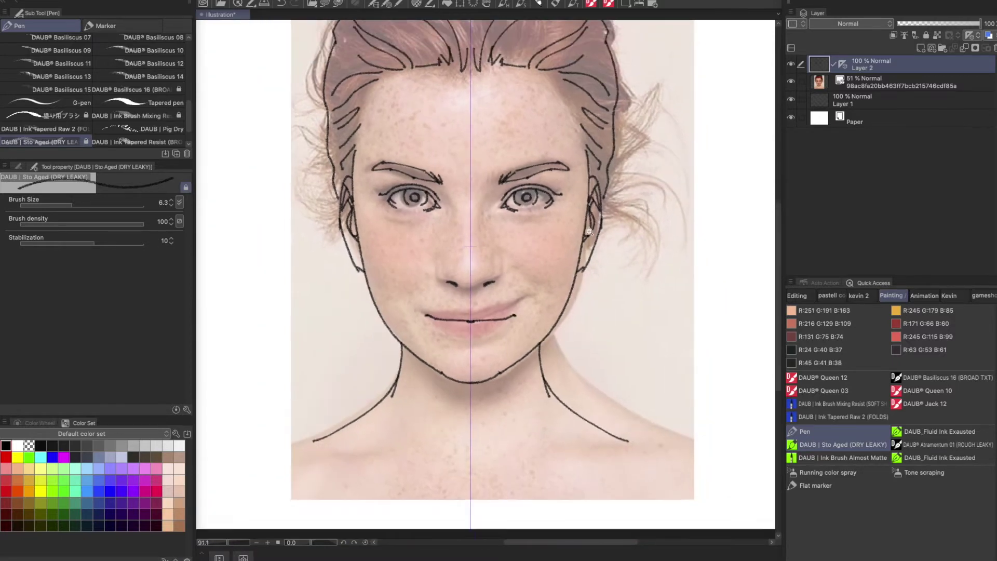
left_click_drag(591, 259, 515, 275)
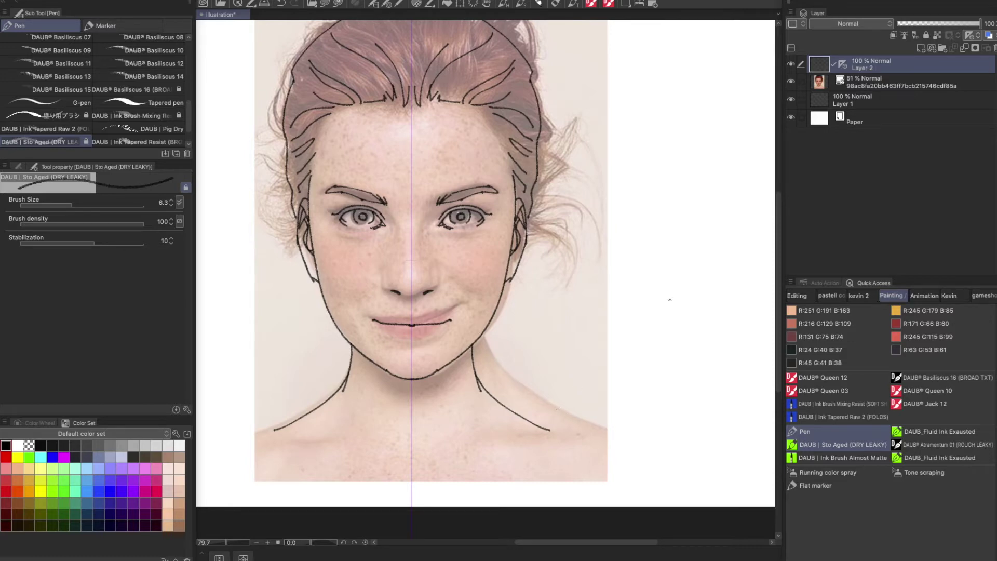
left_click(792, 85)
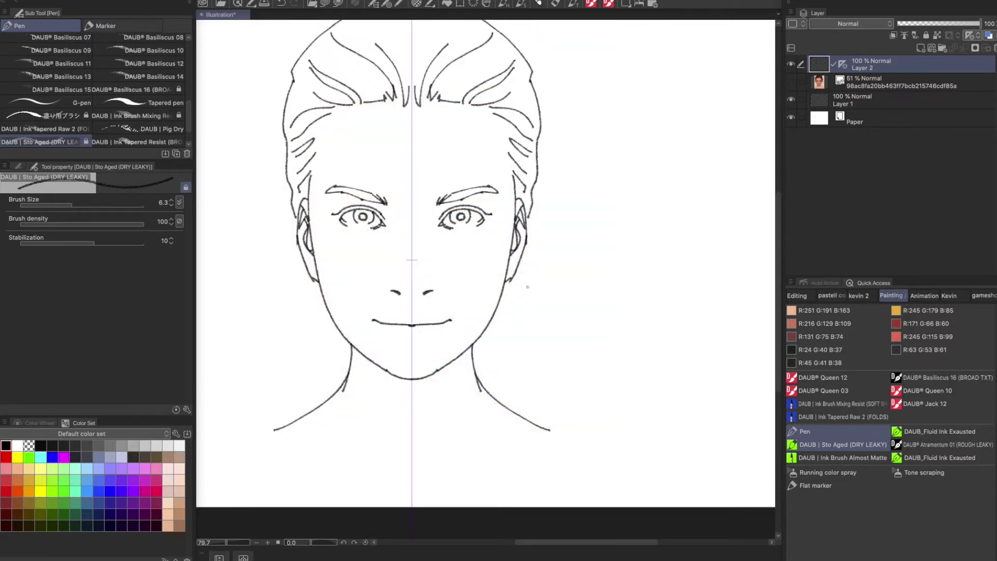
left_click_drag(489, 313, 483, 335)
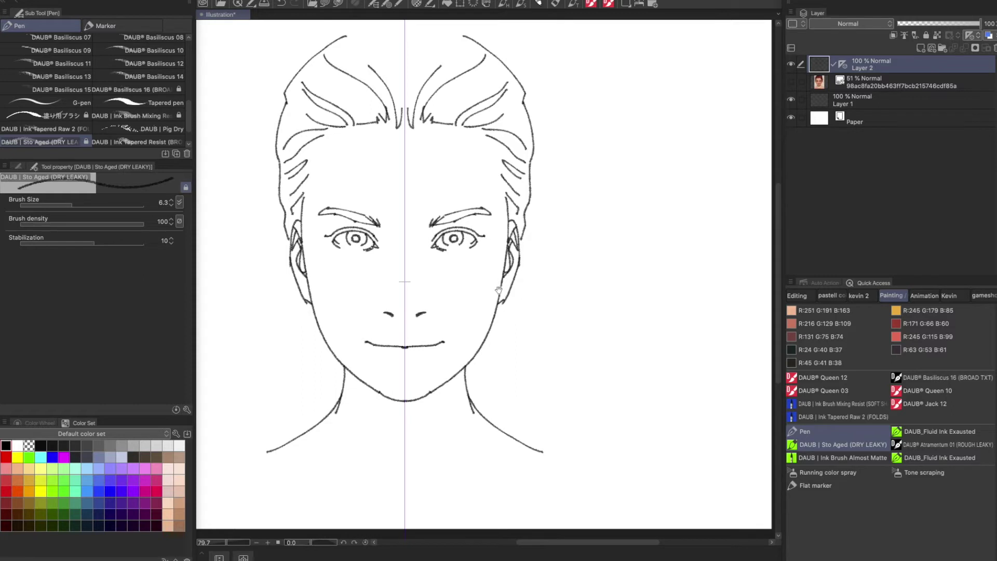
left_click_drag(498, 290, 526, 300)
left_click_drag(513, 304, 519, 304)
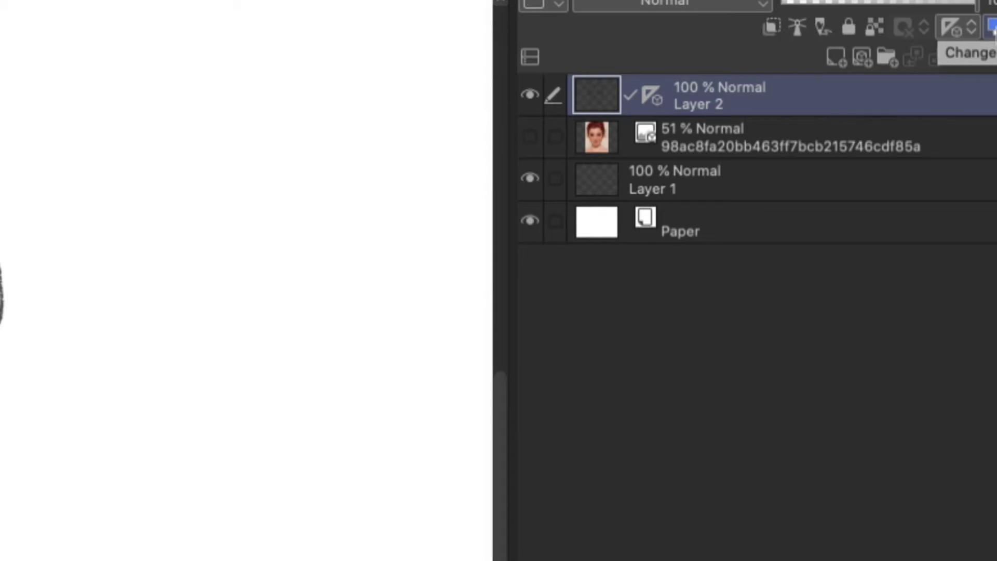
- Show the Layer 2 sketch in blue layer color at 53% opacity and add a new layer above it
left_click(992, 29)
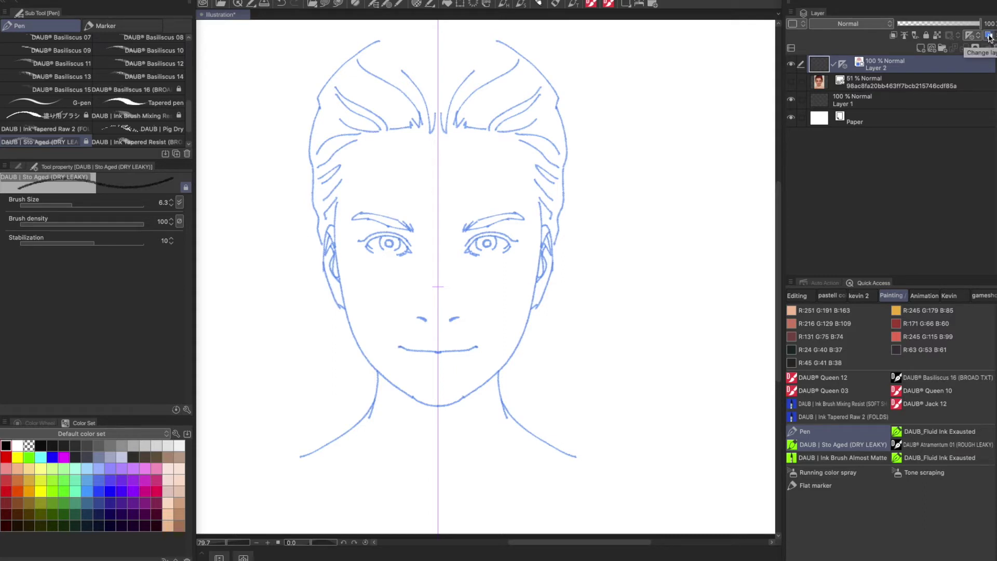
left_click(990, 37)
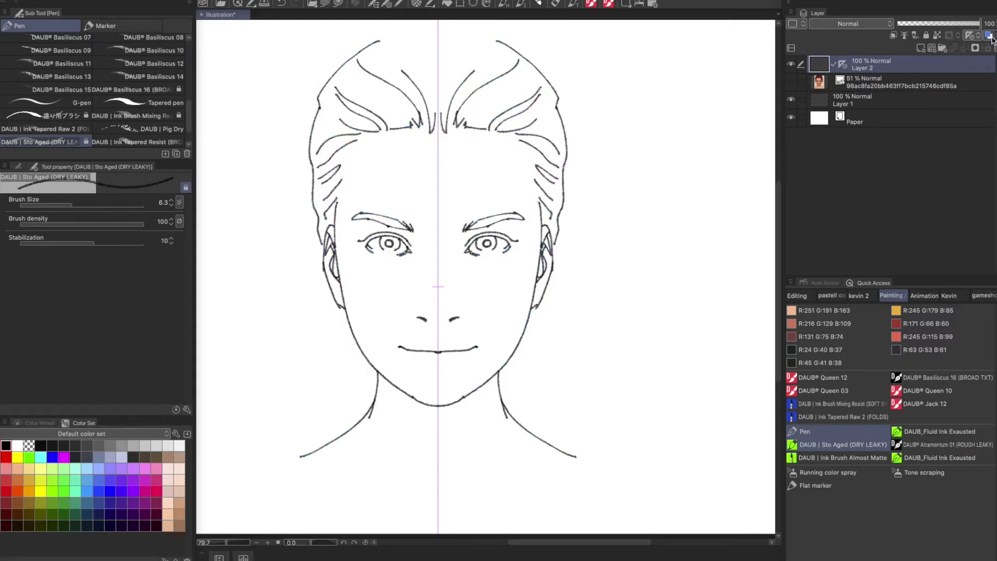
left_click(990, 38)
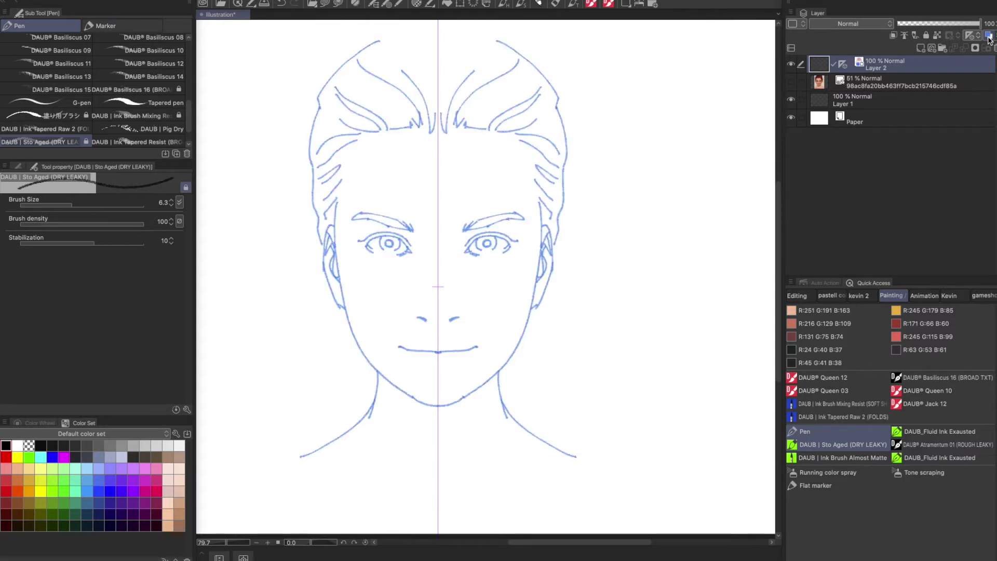
left_click(990, 37)
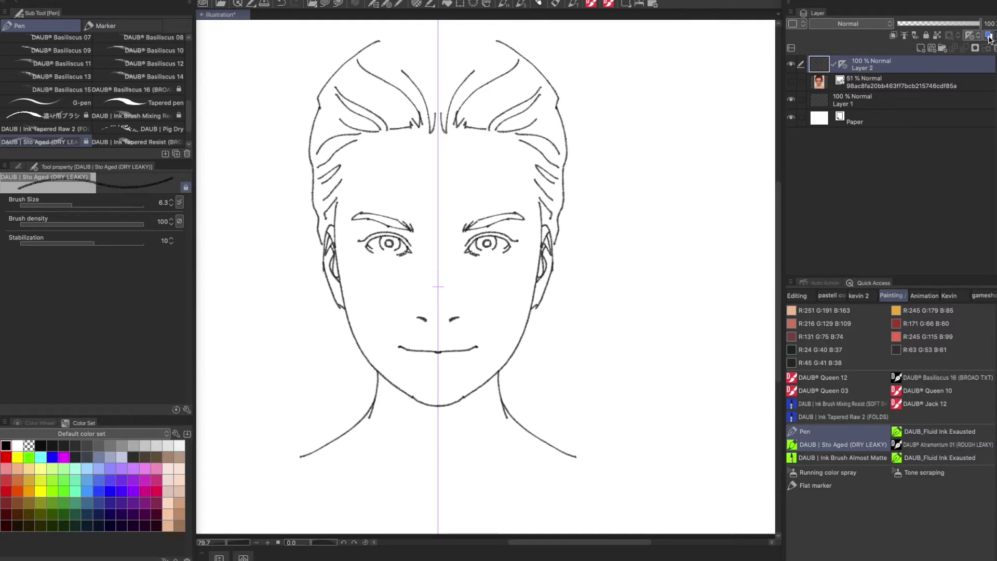
left_click(120, 1)
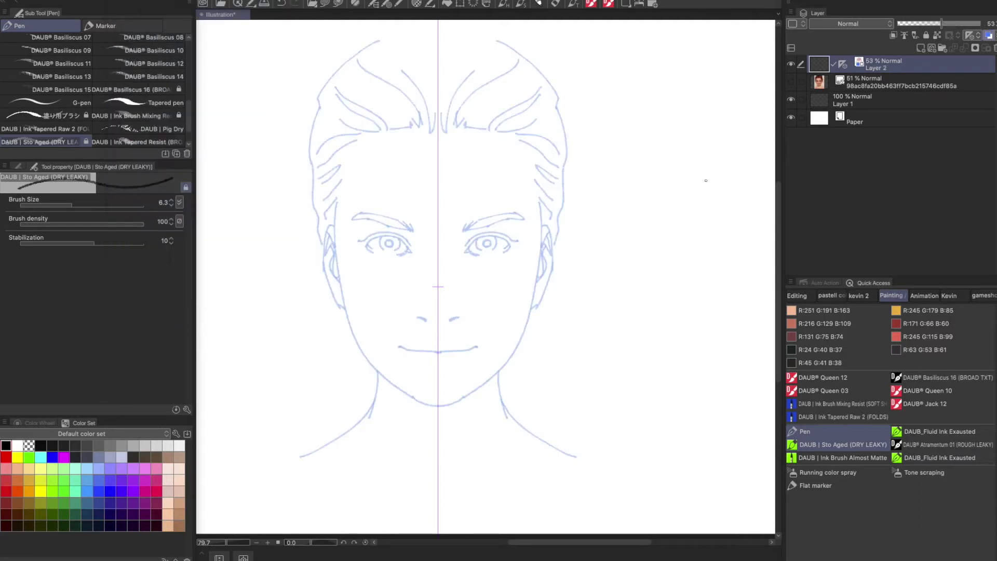
left_click_drag(573, 179, 566, 197)
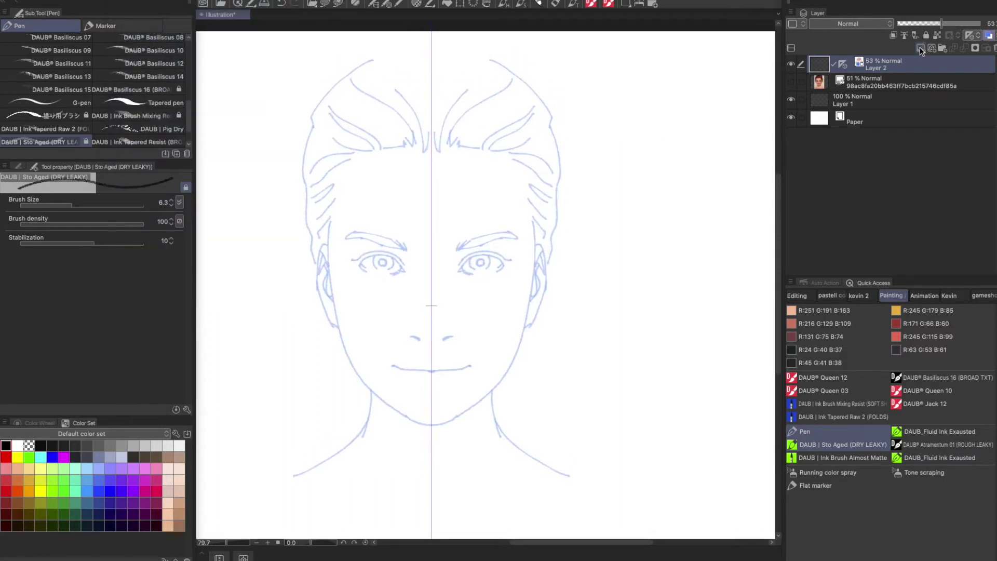
left_click(921, 50)
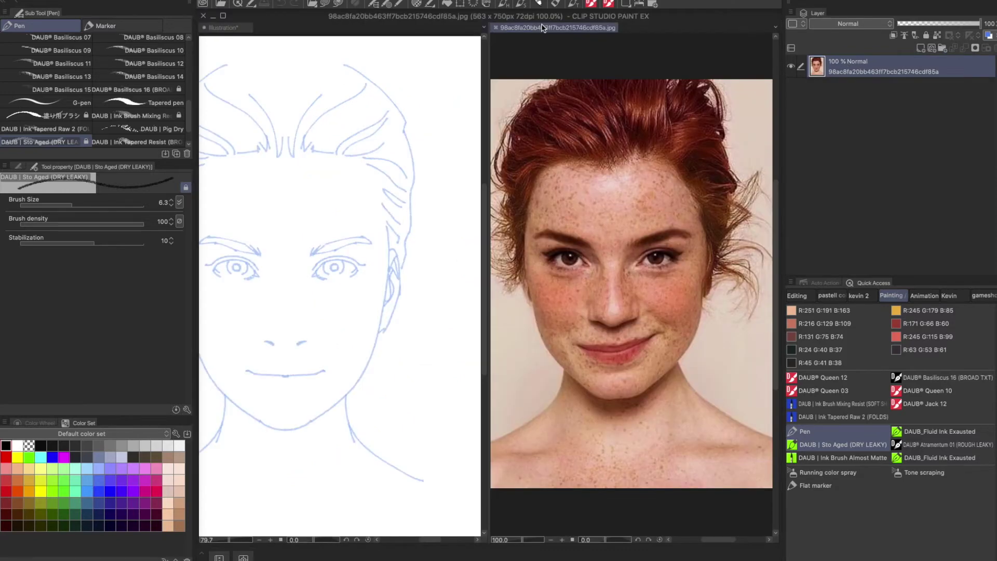
- Place the reference photo window to the left of the illustration and narrow its pane to leave more drawing space
left_click_drag(536, 31, 205, 42)
mouse_move(484, 223)
left_mouse_down()
mouse_move(295, 225)
mouse_move(298, 248)
left_mouse_up()
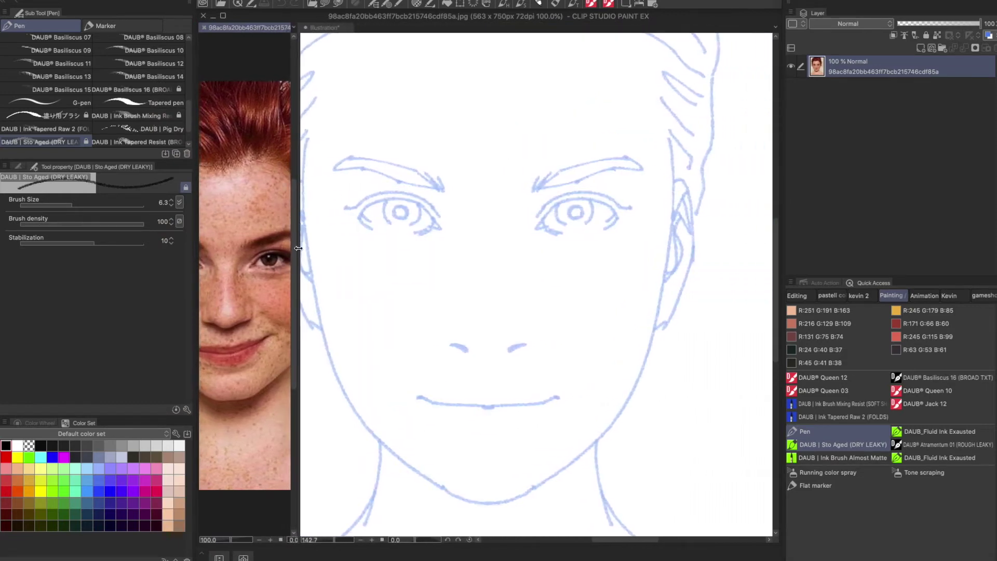
mouse_move(245, 349)
left_mouse_down()
mouse_move(252, 376)
mouse_move(241, 331)
left_mouse_up()
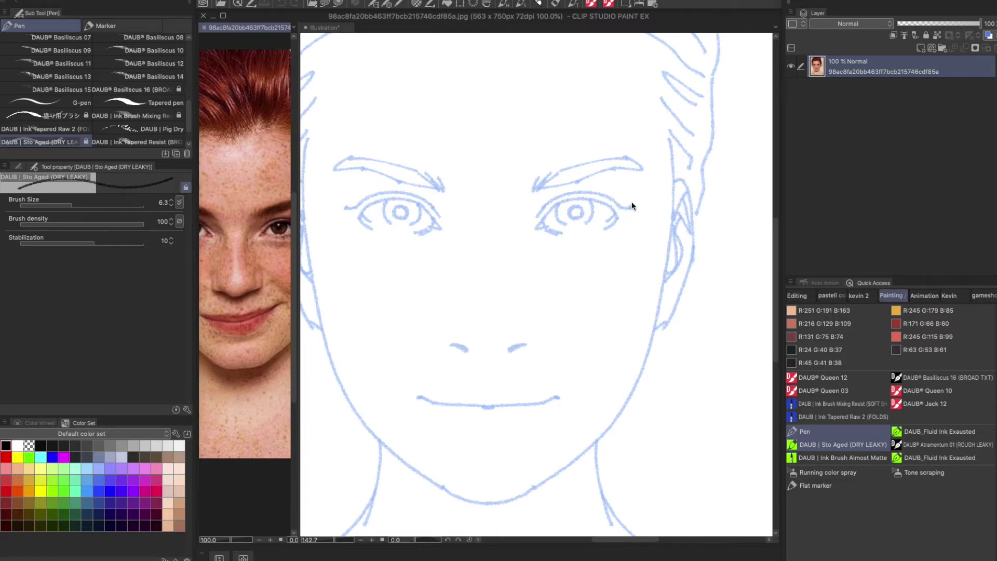
- Switch back to the illustration and start the eyebrows in black on Layer 3 over the blue sketch with the Sto Aged pen
key("ctrl+Tab")
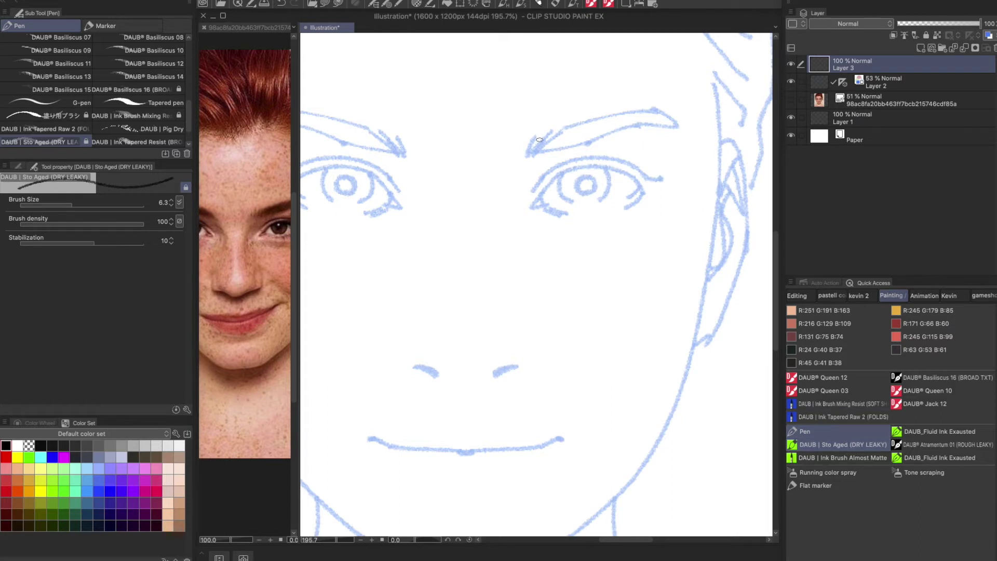
mouse_move(534, 139)
left_mouse_down()
mouse_move(603, 115)
mouse_move(571, 149)
mouse_move(628, 111)
mouse_move(593, 142)
left_mouse_up()
mouse_move(628, 111)
left_mouse_down()
mouse_move(601, 137)
mouse_move(614, 130)
left_mouse_up()
left_click_drag(584, 120, 536, 139)
left_click_drag(403, 183, 528, 191)
mouse_move(505, 143)
left_mouse_down()
mouse_move(516, 157)
mouse_move(424, 123)
mouse_move(374, 129)
mouse_move(392, 141)
left_mouse_up()
left_click_drag(444, 127, 491, 141)
- Fill and shade both eyebrows with dark strokes using the DAUB Ink Brush Mixing Resist (SOFT SHADE) brush
left_click(860, 404)
mouse_move(634, 168)
left_mouse_down()
mouse_move(541, 190)
mouse_move(488, 190)
left_mouse_up()
mouse_move(570, 182)
left_mouse_down()
mouse_move(596, 157)
mouse_move(595, 174)
mouse_move(620, 176)
mouse_move(682, 151)
left_mouse_up()
left_click_drag(403, 172, 484, 184)
mouse_move(484, 184)
left_mouse_down()
mouse_move(414, 164)
mouse_move(364, 185)
left_mouse_up()
mouse_move(593, 257)
left_mouse_down()
mouse_move(561, 239)
mouse_move(517, 237)
left_mouse_up()
left_click_drag(566, 171, 555, 194)
left_click_drag(572, 173, 563, 192)
left_click_drag(620, 210, 598, 204)
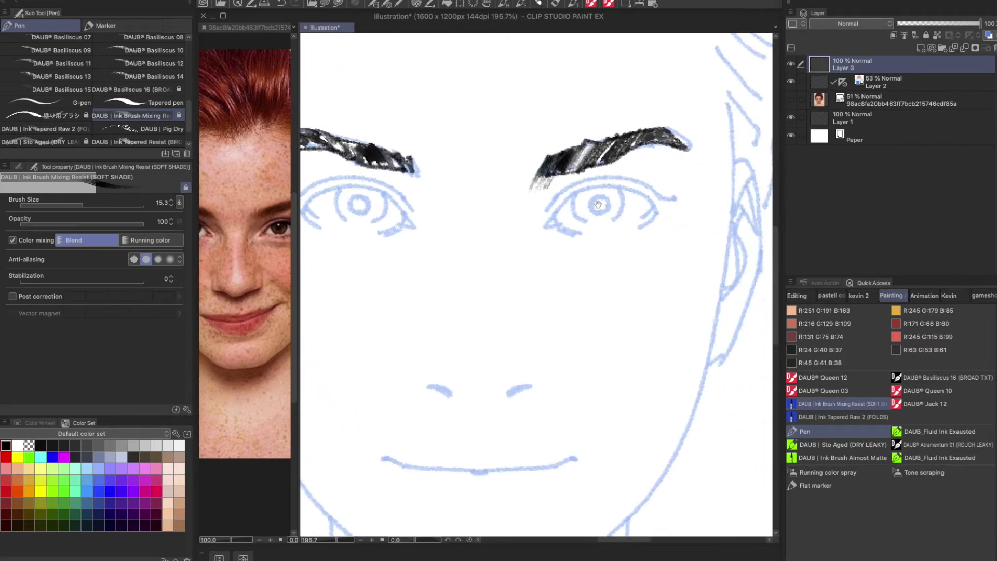
- Ink both eyes' upper lids, creases, inner corners and outer wings on Layer 3 in black with the Bit husky brush at size 18.9
key("b")
key("bracketleft")
mouse_move(584, 192)
left_mouse_down()
mouse_move(546, 229)
mouse_move(631, 190)
mouse_move(691, 188)
left_mouse_up()
left_click_drag(619, 249, 722, 249)
left_click_drag(517, 225, 389, 196)
left_click_drag(621, 244, 546, 252)
mouse_move(577, 218)
left_mouse_down()
mouse_move(651, 182)
mouse_move(711, 202)
left_mouse_up()
left_click_drag(624, 234, 707, 236)
mouse_move(411, 207)
left_mouse_down()
mouse_move(431, 195)
mouse_move(525, 225)
mouse_move(514, 218)
left_mouse_up()
key("minus")
key("asciicircum")
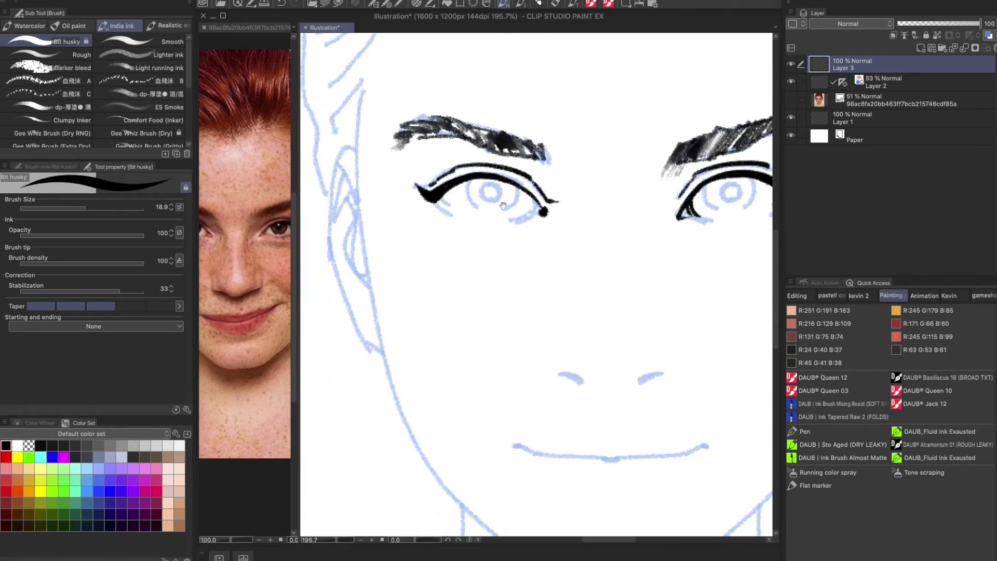
- Ink the outer lower lash lines of both eyes, rotating the canvas to suit the stroke direction
left_click_drag(715, 240, 566, 248)
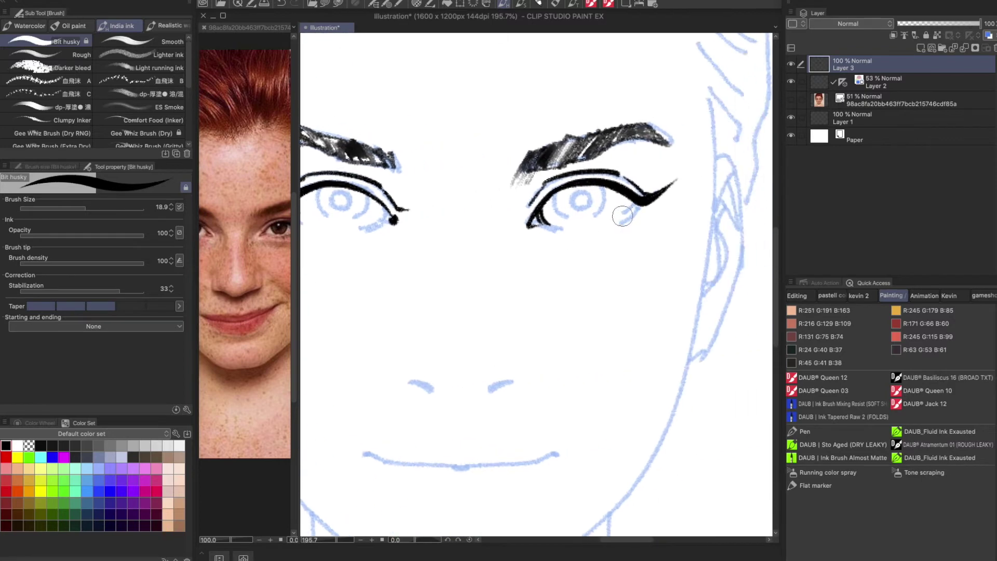
left_click_drag(617, 218, 645, 202)
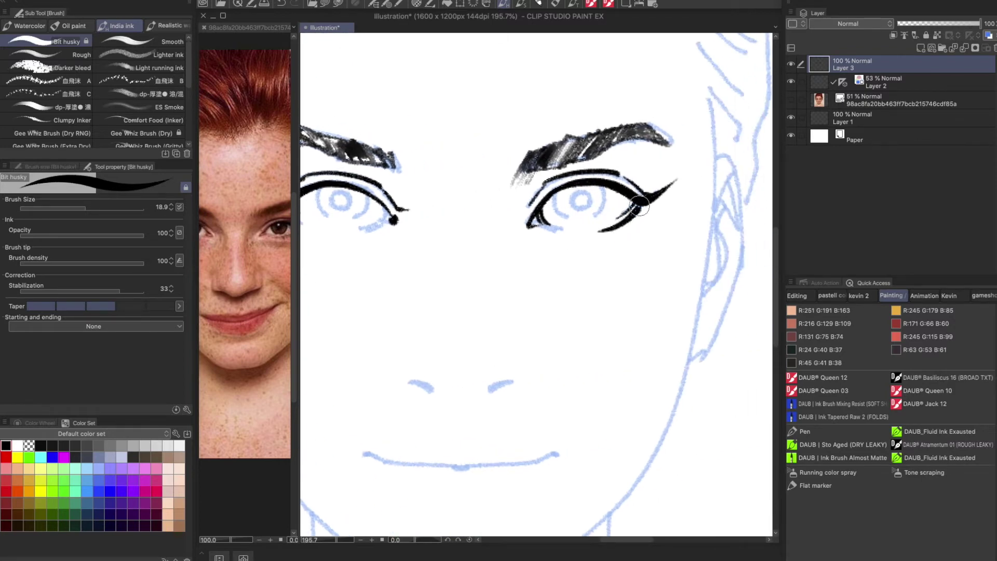
key("-")
left_click_drag(509, 281, 659, 244)
key("-")
key("-")
key("-")
left_click_drag(505, 280, 525, 205)
mouse_move(441, 267)
left_mouse_down()
mouse_move(480, 249)
mouse_move(432, 271)
left_mouse_up()
key("^")
key("^")
key("^")
key("^")
- Show the eyes in the reference photo and ink the iris outlines and pupil rings of both eyes
mouse_move(669, 251)
left_mouse_down()
mouse_move(496, 226)
mouse_move(519, 223)
mouse_move(503, 202)
left_mouse_up()
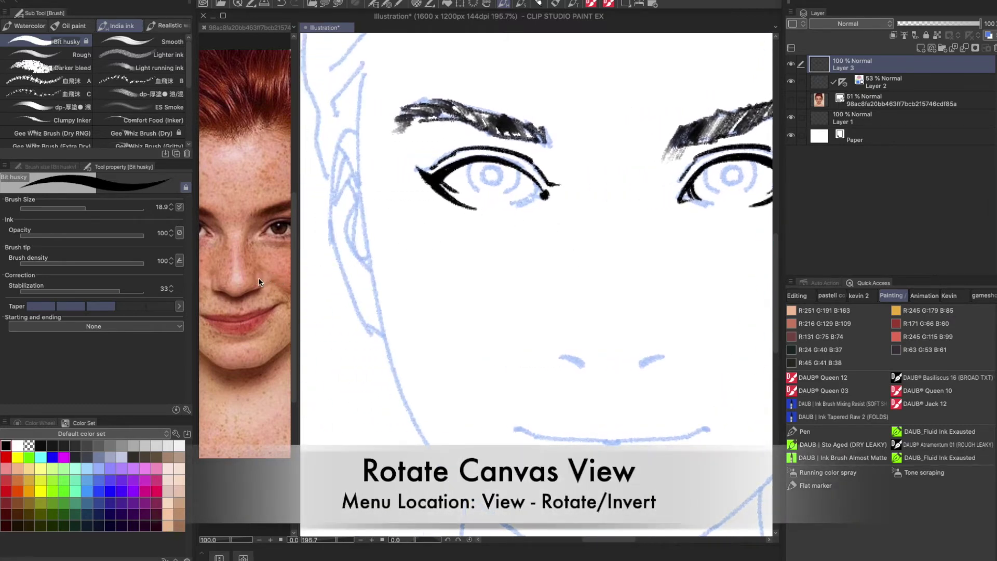
left_click(259, 282)
mouse_move(244, 285)
left_mouse_down()
mouse_move(283, 285)
mouse_move(263, 284)
left_mouse_up()
left_click(504, 203)
scroll(504, 204, "up", 3)
left_click_drag(433, 123, 466, 184)
left_click_drag(534, 136, 500, 187)
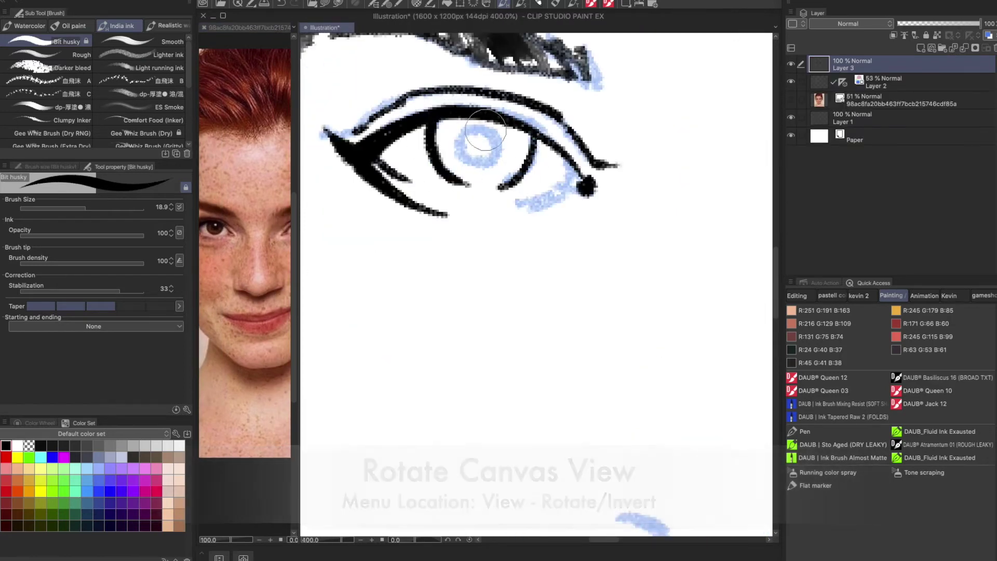
scroll(489, 133, "down", 2)
left_click_drag(486, 130, 540, 207)
scroll(550, 242, "up", 2)
left_click_drag(584, 148, 562, 203)
left_click_drag(551, 152, 555, 154)
- Add hair strokes at the inner ends of the eyebrows, a brow-to-nose bridge line and both dark nostrils
scroll(556, 234, "down", 3)
mouse_move(471, 180)
left_mouse_down()
mouse_move(510, 182)
mouse_move(521, 202)
left_mouse_up()
left_click_drag(595, 185, 584, 204)
left_click_drag(602, 288, 603, 264)
left_click_drag(585, 162, 565, 239)
left_click_drag(583, 283, 583, 267)
mouse_move(573, 276)
left_mouse_down()
mouse_move(555, 300)
mouse_move(532, 295)
mouse_move(576, 293)
mouse_move(526, 294)
mouse_move(583, 286)
left_mouse_up()
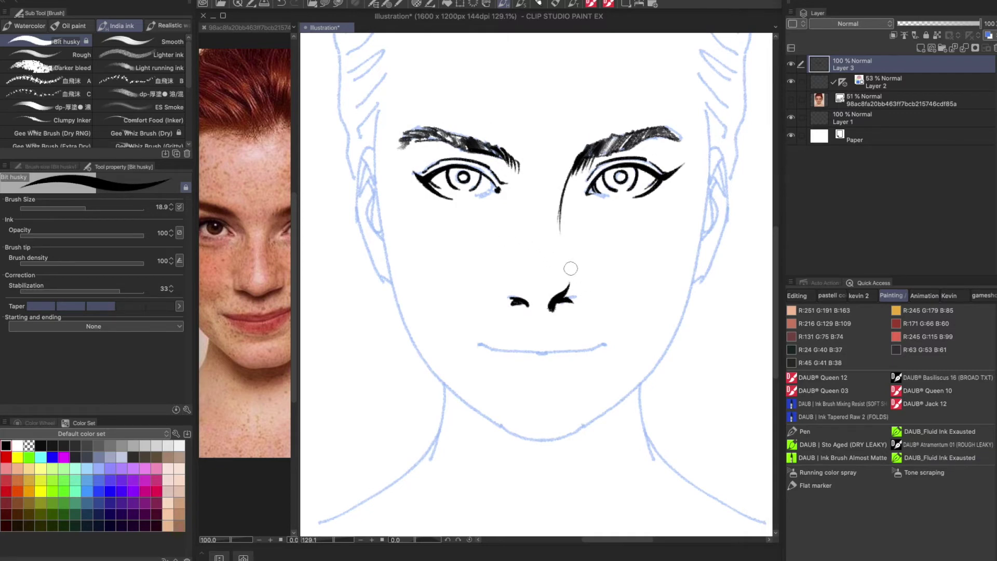
- Ink the shading lines on the nose bridge, both sides and wings of the nose, and the small philtrum mark
left_click_drag(560, 278, 557, 276)
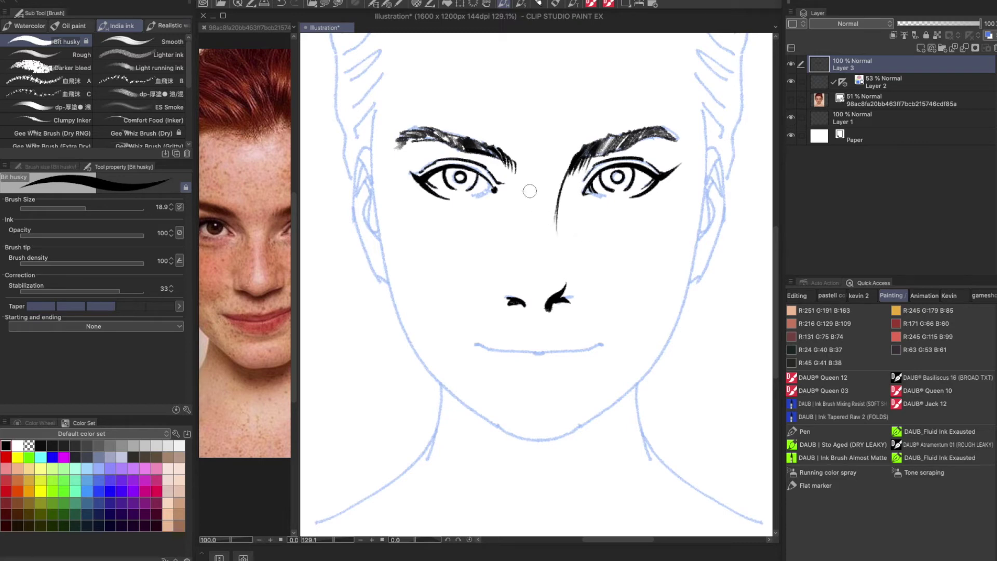
left_click_drag(526, 211, 531, 256)
left_click_drag(526, 238, 524, 257)
left_click_drag(559, 252, 578, 273)
mouse_move(518, 253)
left_mouse_down()
mouse_move(502, 277)
mouse_move(502, 303)
left_mouse_up()
left_click_drag(581, 281, 578, 303)
left_click_drag(548, 302, 547, 311)
left_click_drag(520, 302, 526, 306)
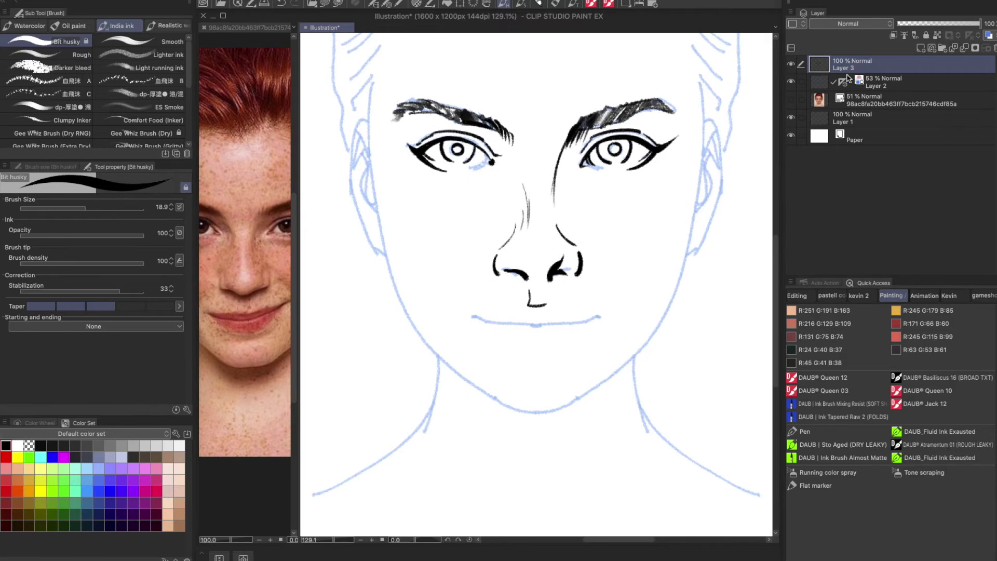
- Ink the mouth with an upper lip contour, a parting line raised at one corner and a curved lower lip, erasing stray ink
mouse_move(545, 304)
left_mouse_down()
mouse_move(530, 321)
mouse_move(599, 309)
mouse_move(617, 292)
left_mouse_up()
mouse_move(472, 319)
left_mouse_down()
mouse_move(533, 325)
mouse_move(519, 310)
mouse_move(592, 309)
mouse_move(612, 295)
left_mouse_up()
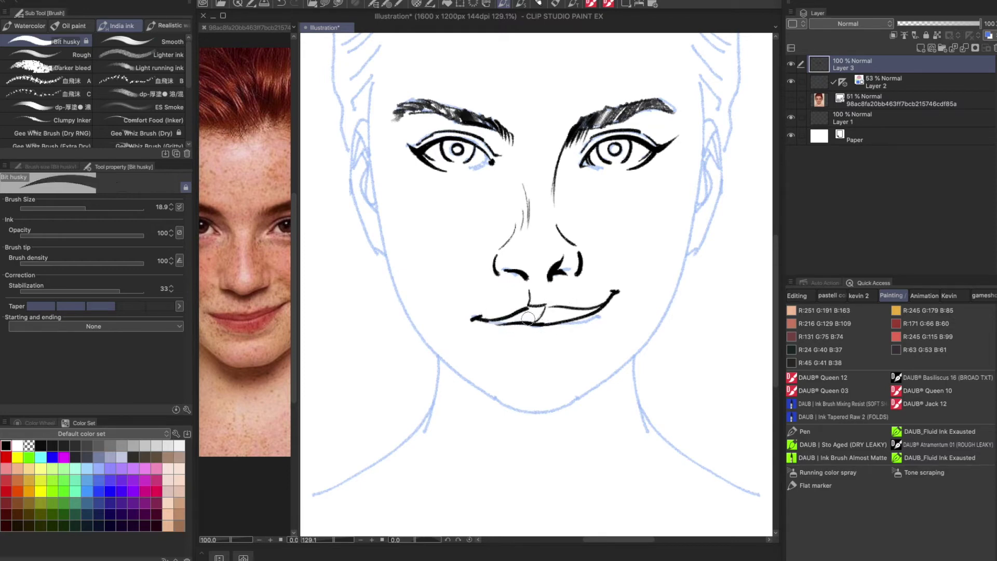
left_click_drag(601, 307, 508, 325)
key("c")
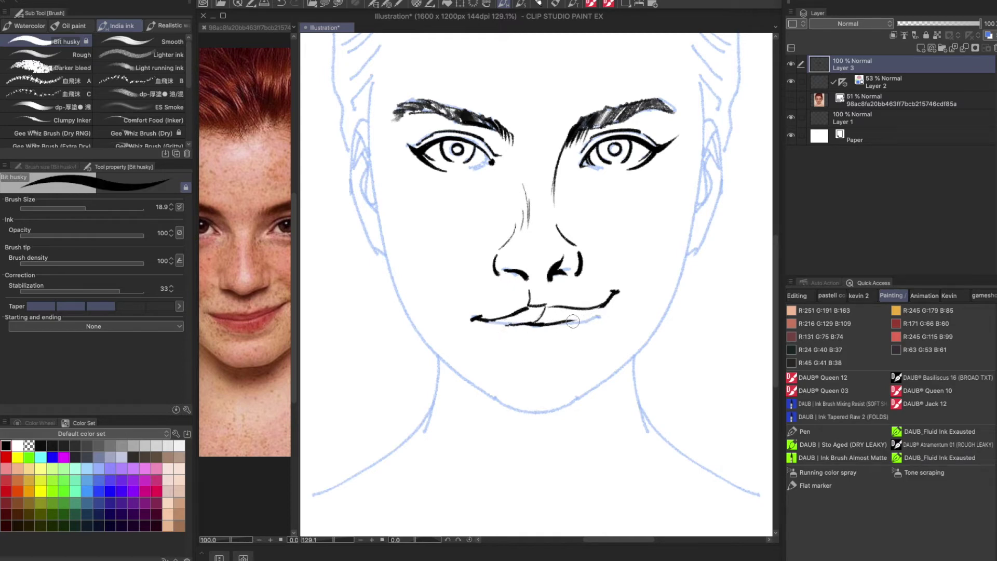
mouse_move(604, 305)
left_mouse_down()
mouse_move(592, 315)
mouse_move(606, 305)
left_mouse_up()
mouse_move(498, 331)
left_mouse_down()
mouse_move(519, 347)
mouse_move(553, 347)
mouse_move(585, 330)
left_mouse_up()
left_click_drag(630, 306, 624, 280)
- Extend the lower lash line of the right-hand eye and sharpen the upper edge and tail of the eyebrow above it
left_click_drag(623, 235, 633, 222)
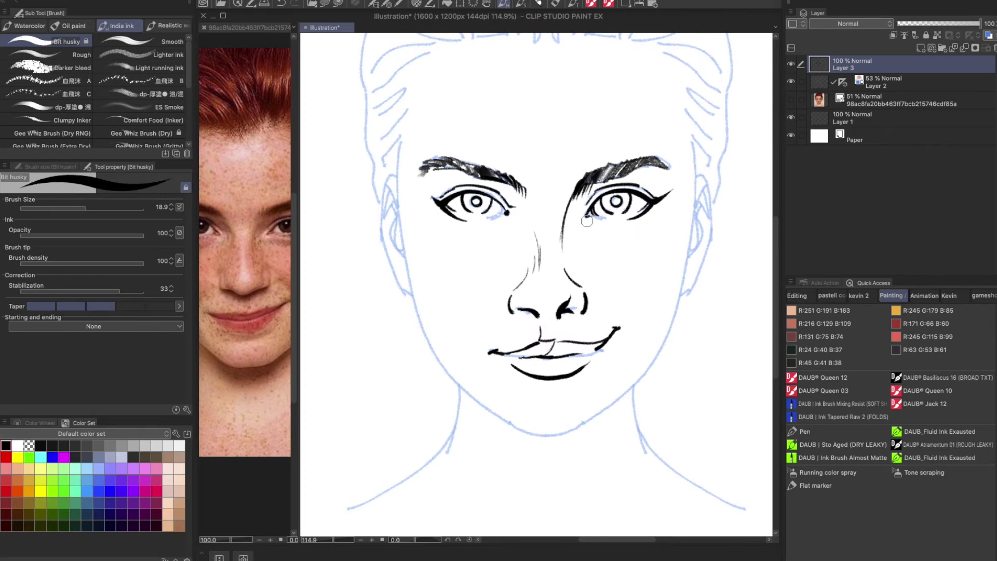
scroll(624, 230, "up", 5)
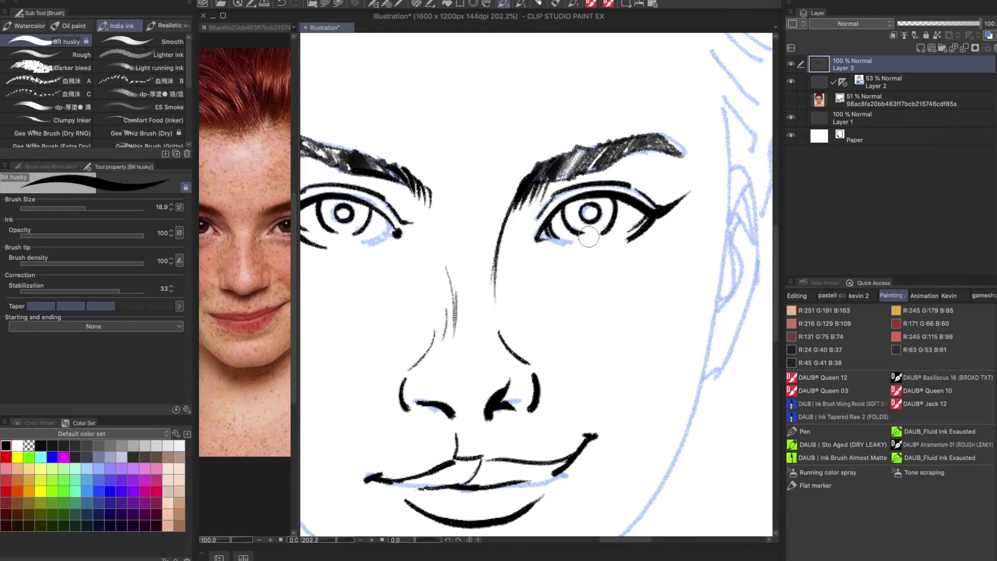
left_click_drag(582, 239, 600, 237)
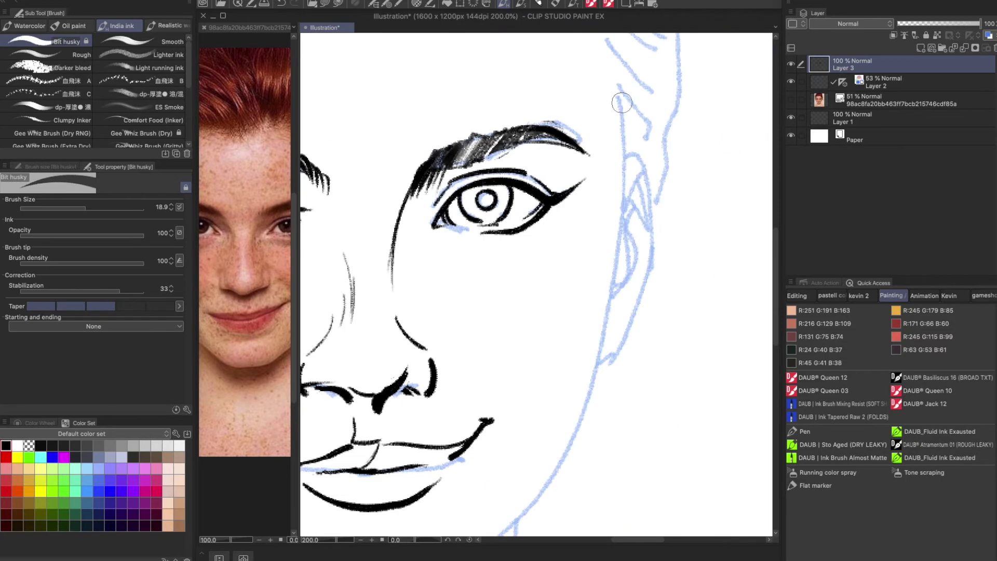
mouse_move(554, 230)
left_mouse_down()
mouse_move(536, 267)
mouse_move(531, 253)
left_mouse_up()
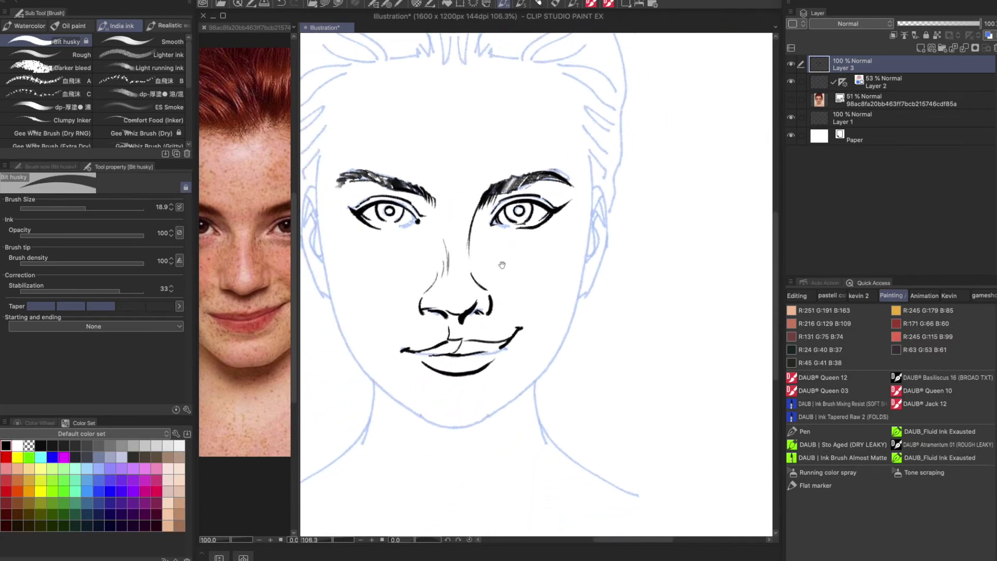
left_click_drag(440, 248, 477, 243)
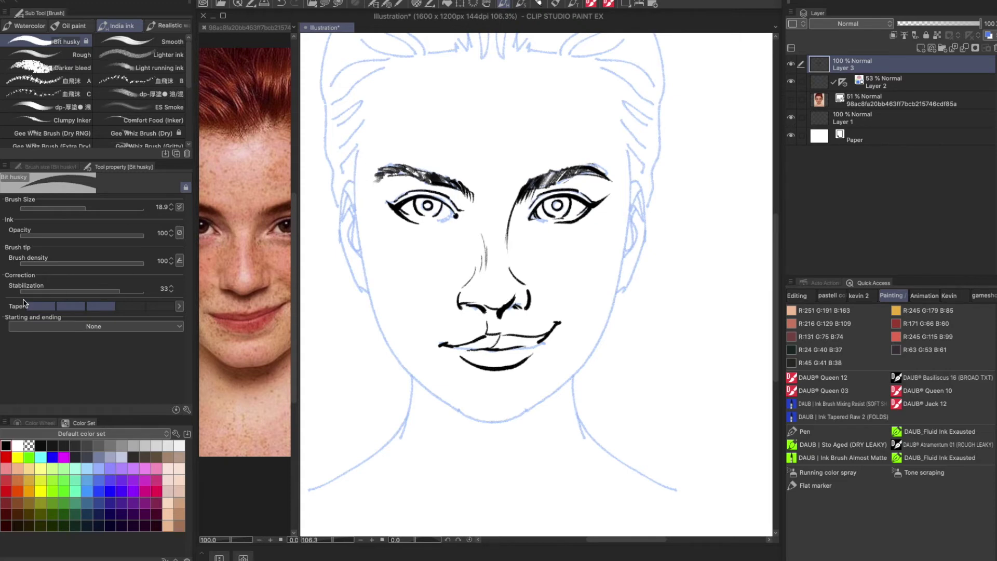
- Ink the face contour from both temples along the jaw to the chin, redrawing undone strokes and thickening the right-hand jawline
mouse_move(355, 156)
left_mouse_down()
mouse_move(373, 309)
mouse_move(414, 375)
left_mouse_up()
key("ctrl+z")
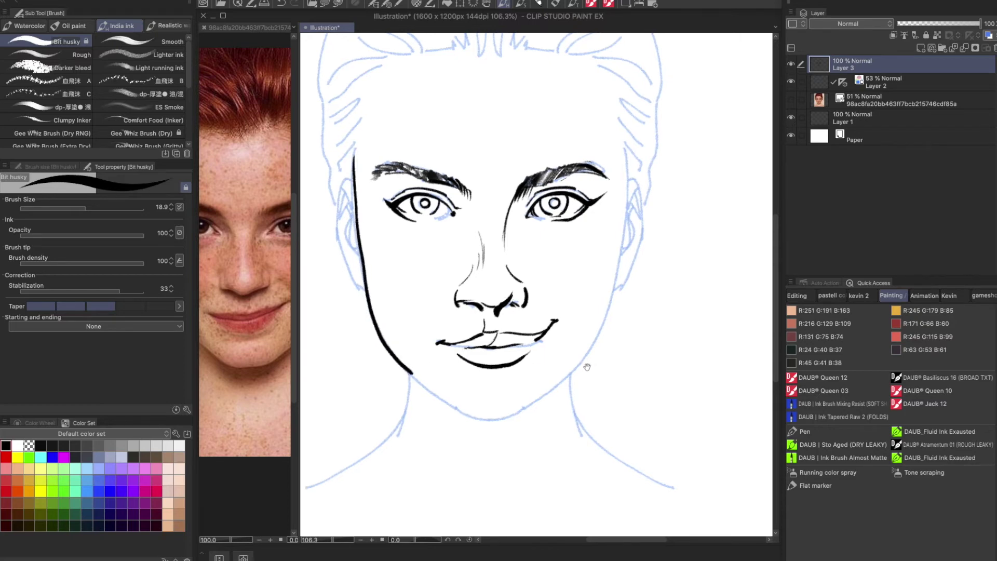
mouse_move(351, 186)
left_mouse_down()
mouse_move(374, 309)
mouse_move(407, 365)
mouse_move(467, 410)
left_mouse_up()
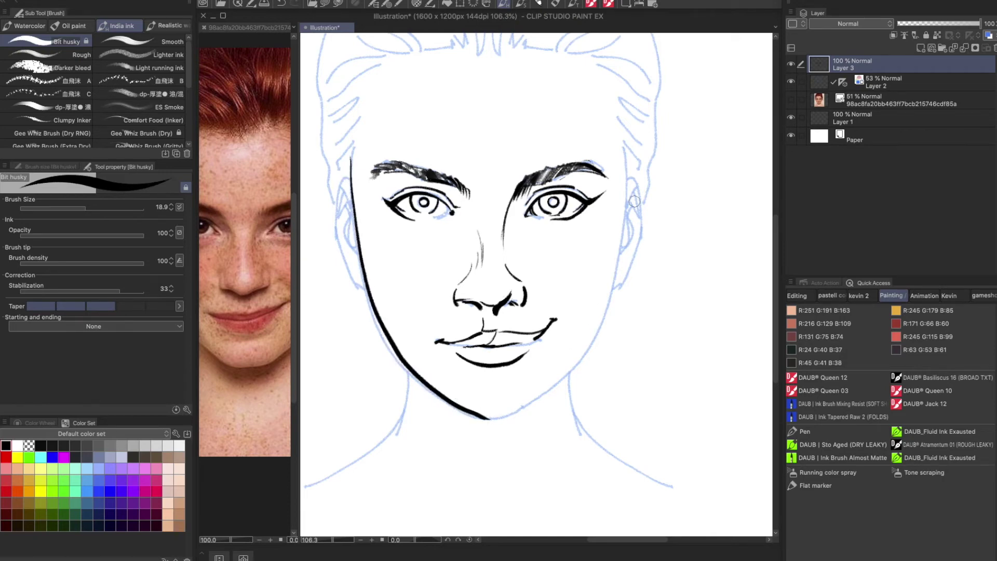
left_click_drag(625, 165, 624, 203)
key("ctrl+z")
mouse_move(623, 175)
left_mouse_down()
mouse_move(599, 336)
mouse_move(570, 373)
mouse_move(608, 341)
mouse_move(621, 294)
left_mouse_up()
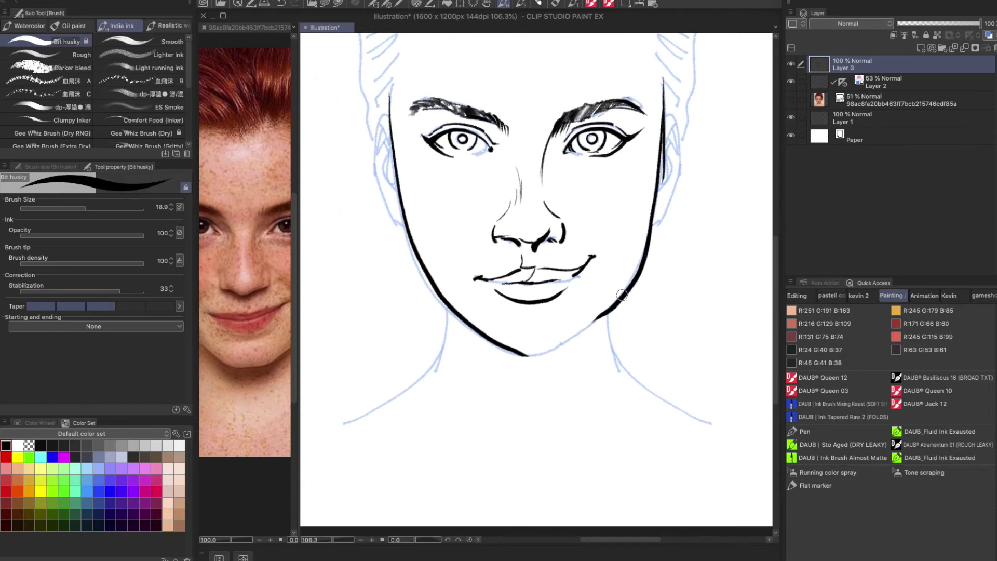
left_click_drag(583, 329, 561, 343)
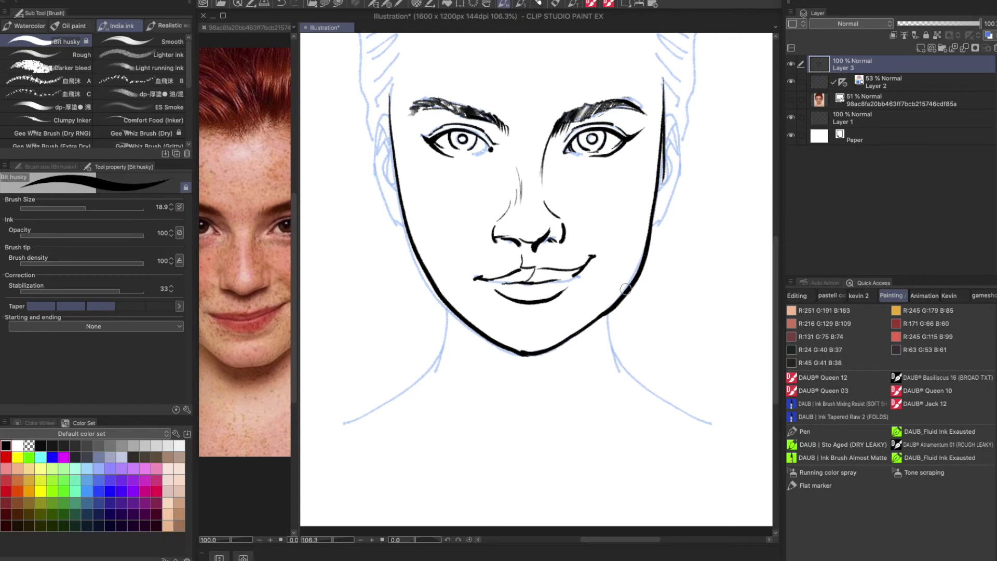
left_click_drag(626, 289, 599, 293)
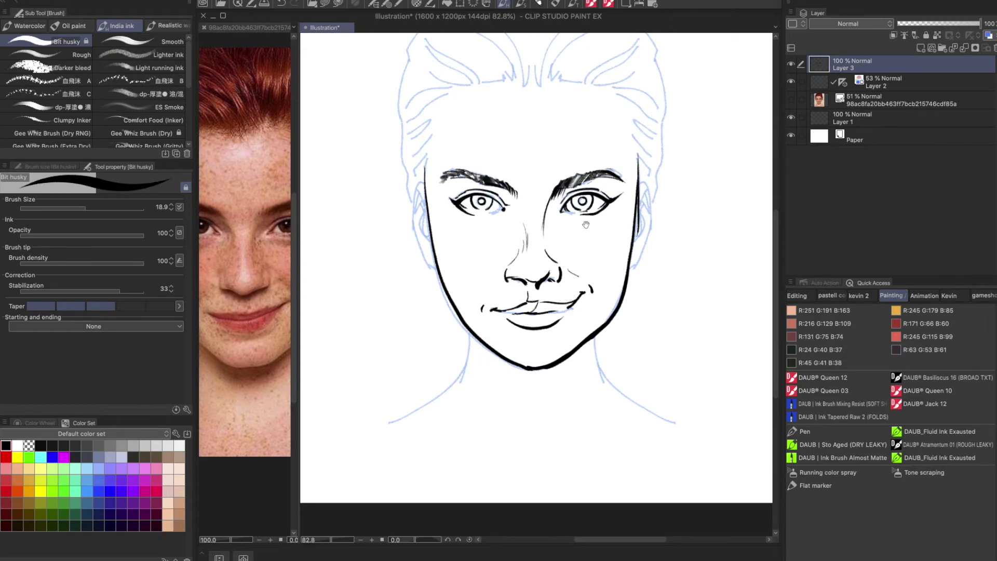
- Ink both sides of the neck, the shoulder lines and a long throat line below the chin
left_click_drag(585, 224, 587, 220)
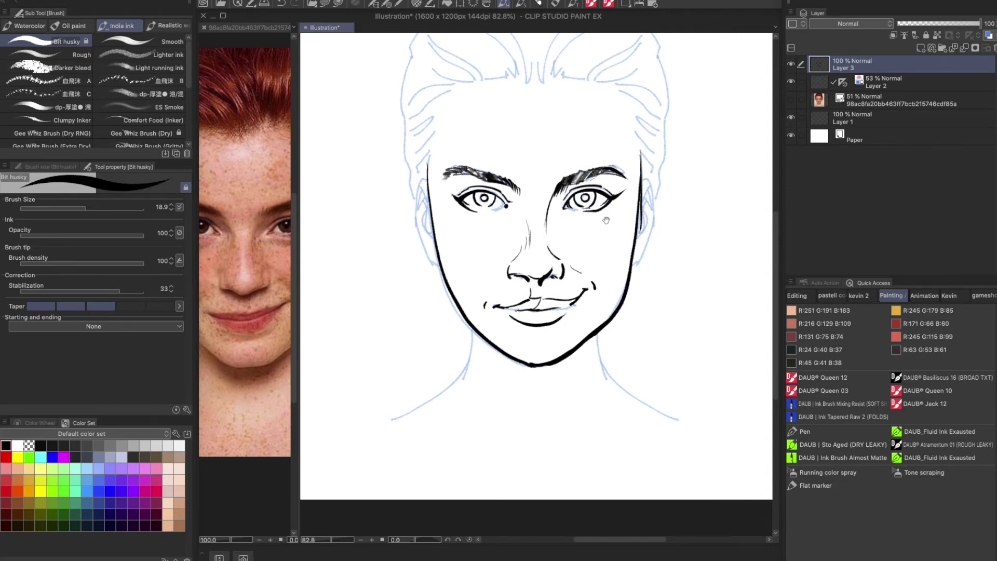
left_click_drag(607, 220, 609, 227)
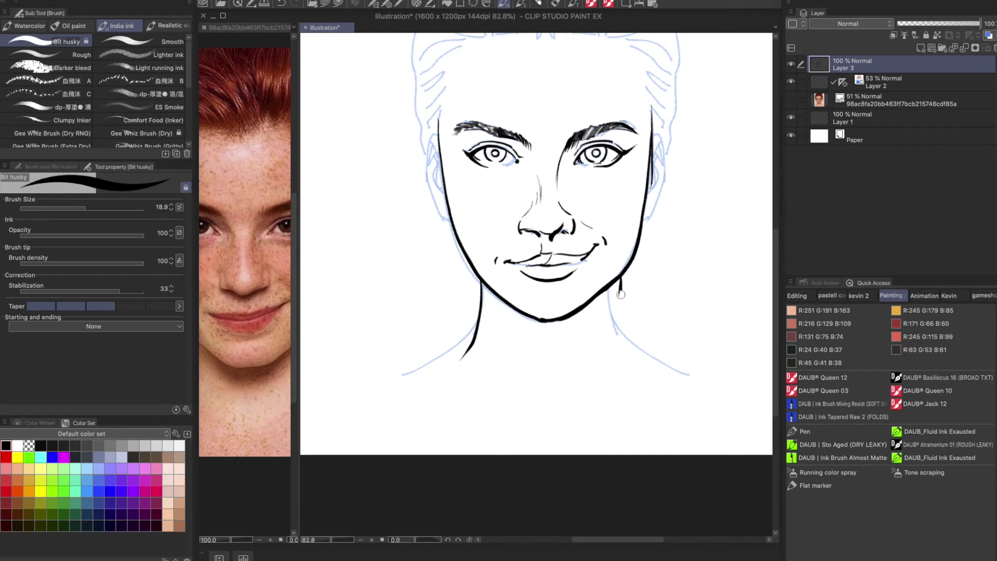
key("ctrl+z")
mouse_move(620, 302)
left_mouse_down()
mouse_move(615, 349)
mouse_move(636, 386)
left_mouse_up()
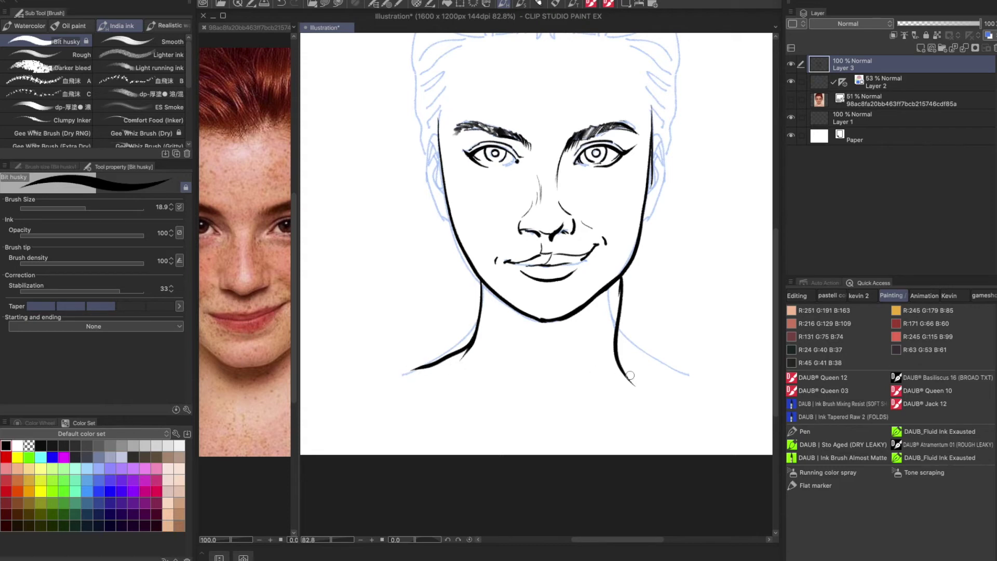
left_click_drag(623, 371, 696, 396)
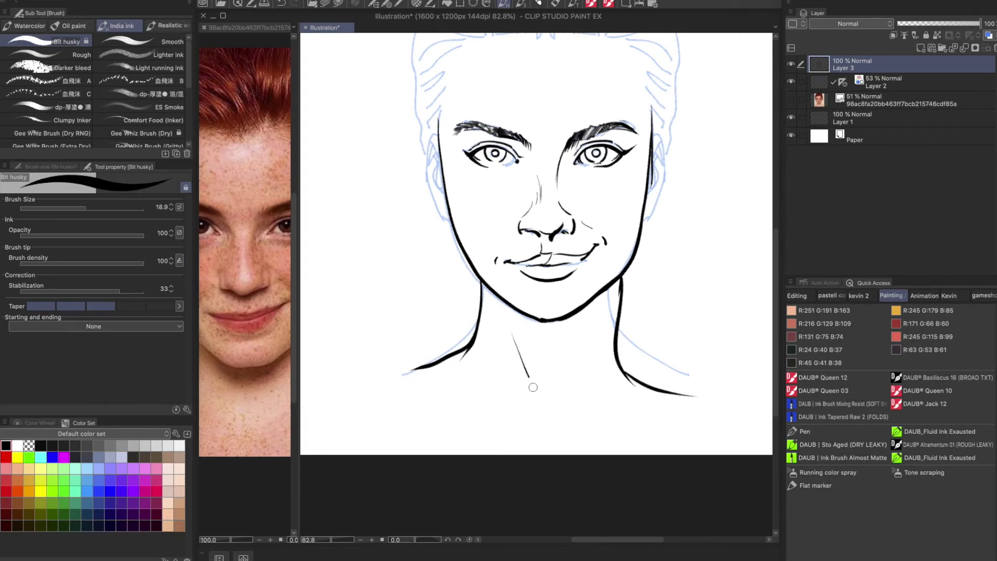
left_click_drag(581, 280, 573, 332)
- Lasso the nose, shift it slightly upward and clear the selection
key("m")
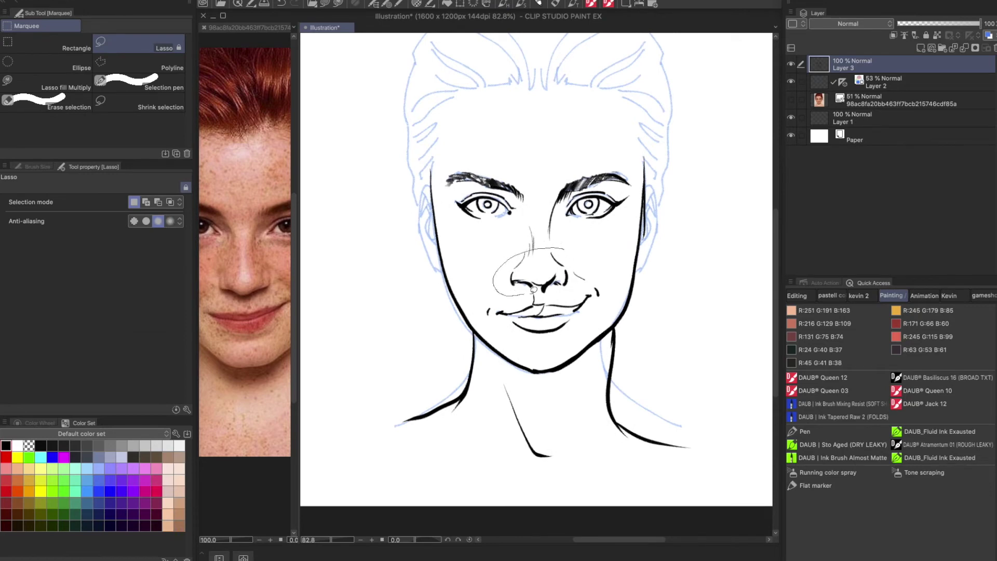
left_click_drag(567, 249, 566, 249)
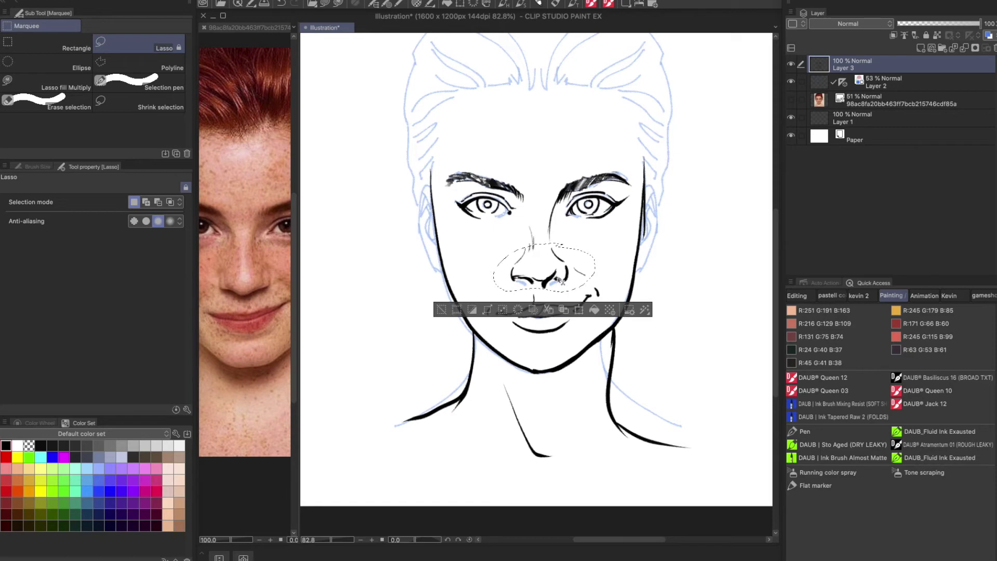
key("super+d")
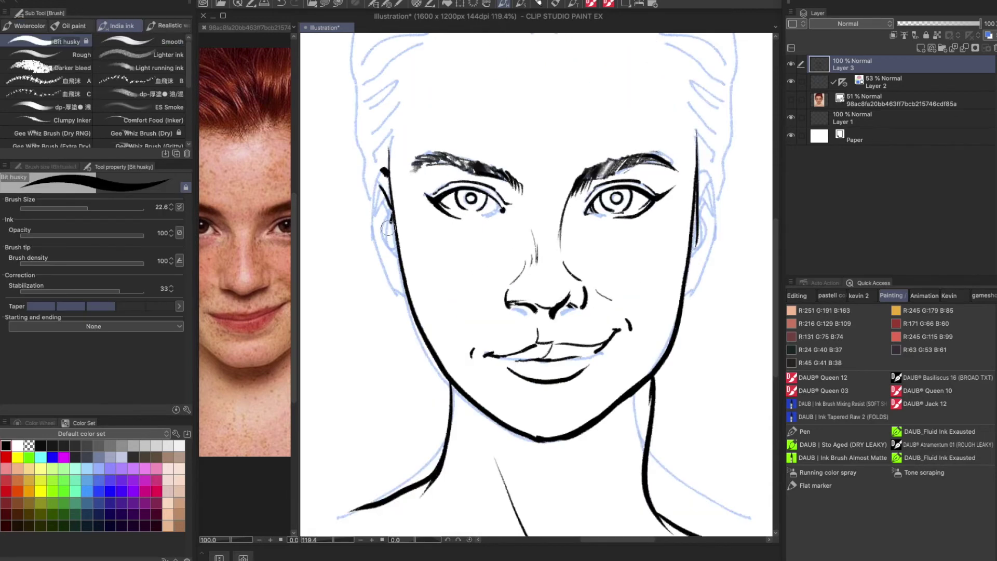
- Ink the outer contours and inner folds of both ears with the Bit husky brush at size 22.6
left_click_drag(392, 218, 398, 247)
mouse_move(380, 188)
left_mouse_down()
mouse_move(374, 218)
mouse_move(385, 203)
mouse_move(380, 238)
mouse_move(399, 248)
left_mouse_up()
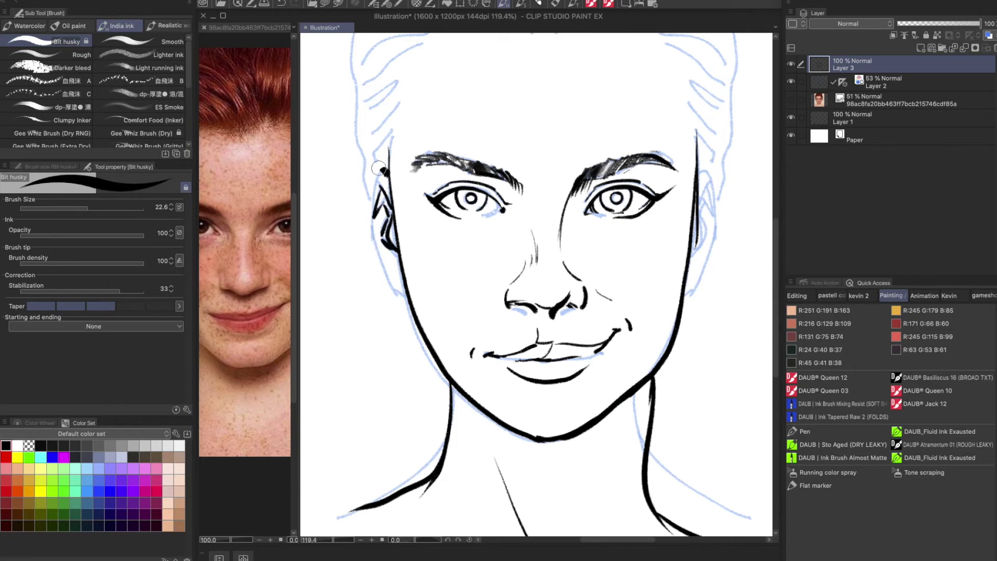
mouse_move(376, 171)
left_mouse_down()
mouse_move(366, 237)
mouse_move(394, 295)
mouse_move(408, 300)
left_mouse_up()
left_click_drag(537, 304, 512, 301)
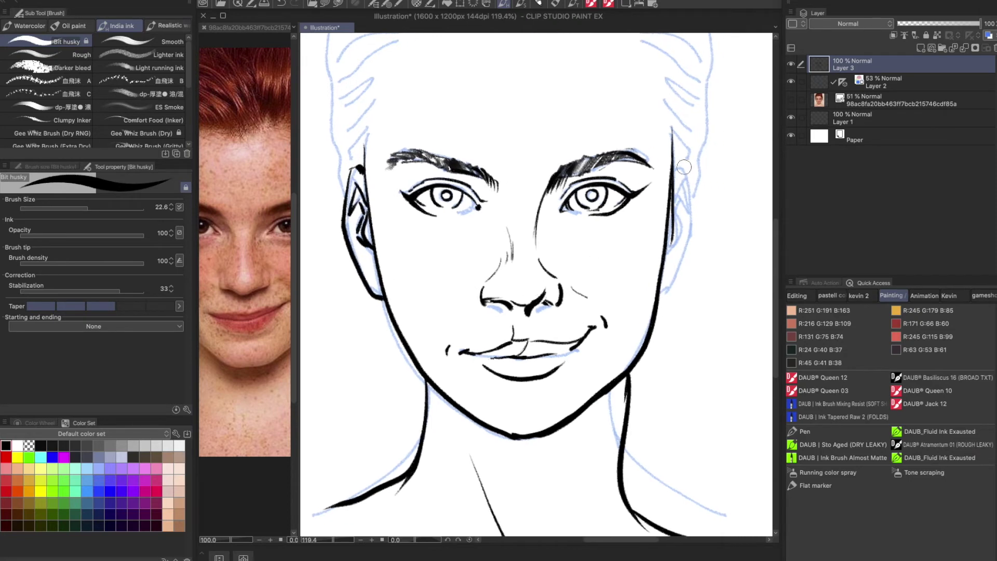
mouse_move(684, 180)
left_mouse_down()
mouse_move(669, 244)
mouse_move(680, 197)
mouse_move(687, 209)
mouse_move(686, 187)
mouse_move(692, 221)
mouse_move(664, 290)
left_mouse_up()
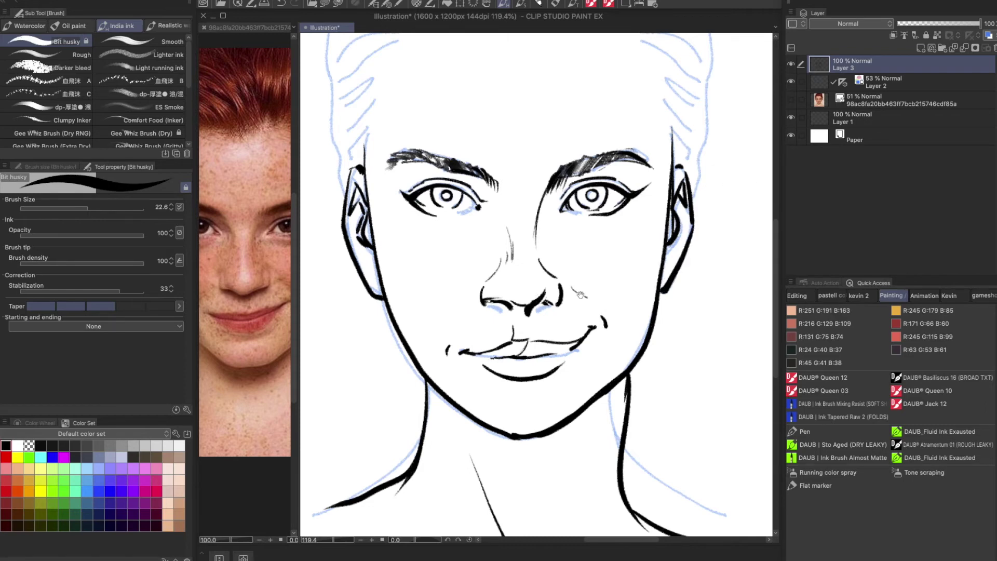
- Ink the first swept-back hair strands at the middle of the hairline on the new Layer 4
left_click_drag(575, 300, 557, 268)
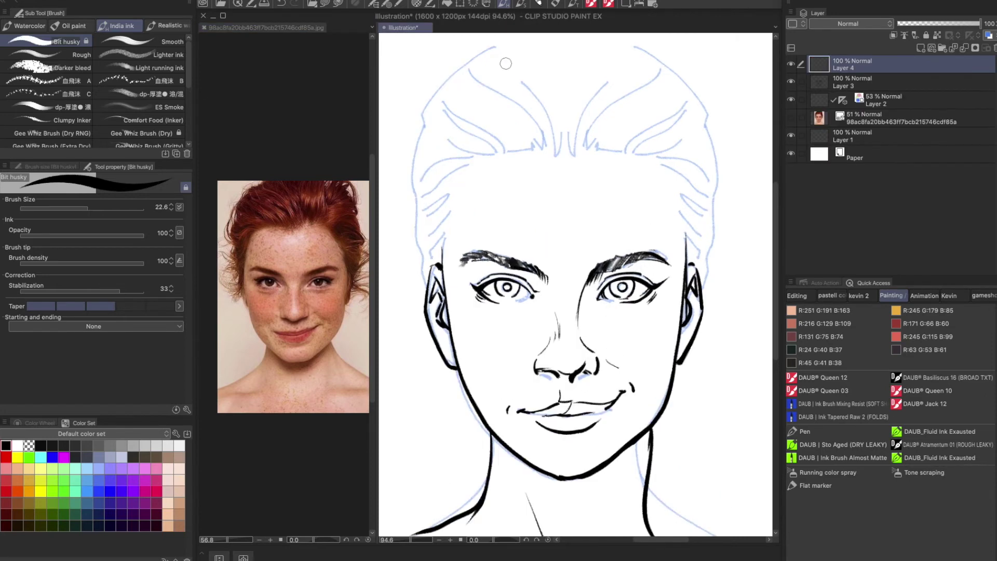
mouse_move(506, 63)
left_mouse_down()
mouse_move(552, 108)
mouse_move(570, 152)
left_mouse_up()
left_click_drag(559, 98, 577, 135)
left_click_drag(561, 87, 571, 149)
left_click_drag(565, 98, 575, 150)
left_click_drag(564, 78, 581, 145)
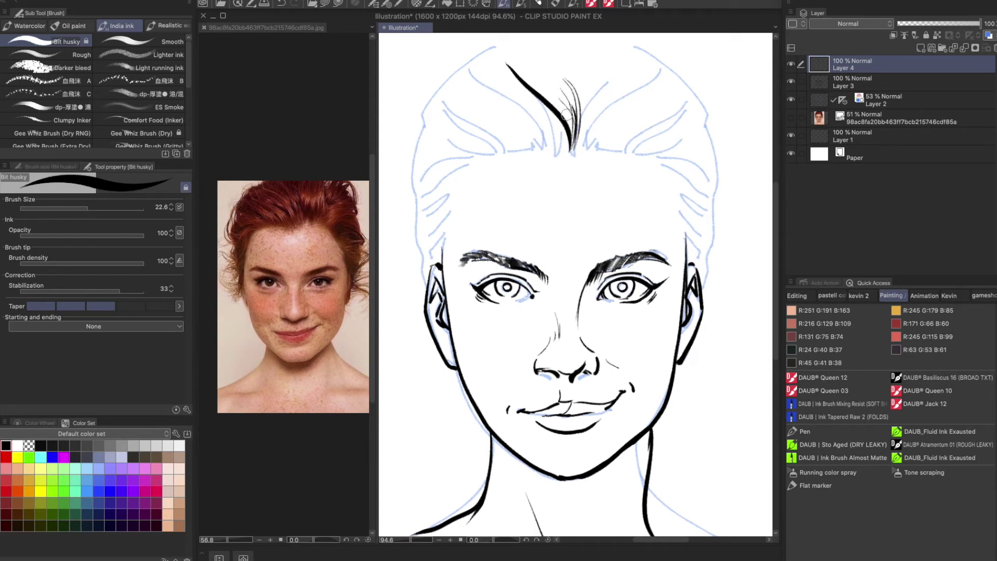
- Ink tapered hair strands sweeping back from the hairline across the left half of the head
mouse_move(440, 79)
left_mouse_down()
mouse_move(473, 123)
mouse_move(536, 161)
left_mouse_up()
mouse_move(472, 84)
left_mouse_down()
mouse_move(539, 150)
mouse_move(517, 104)
left_mouse_up()
mouse_move(481, 66)
left_mouse_down()
mouse_move(524, 102)
mouse_move(548, 153)
left_mouse_up()
left_click_drag(517, 107, 537, 125)
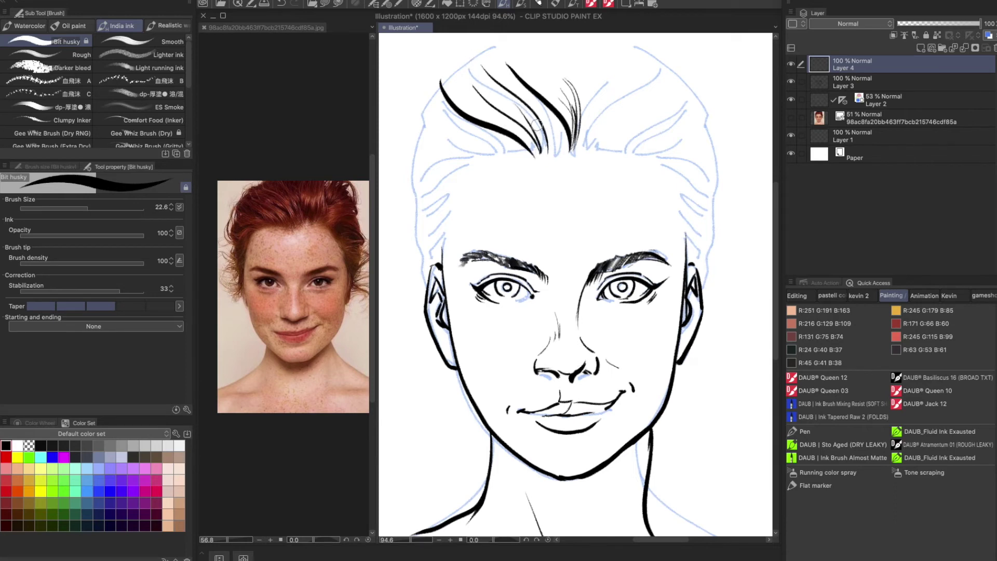
mouse_move(520, 89)
left_mouse_down()
mouse_move(568, 149)
mouse_move(422, 154)
mouse_move(476, 135)
mouse_move(510, 147)
mouse_move(425, 122)
mouse_move(502, 148)
left_mouse_up()
left_click_drag(431, 114, 449, 122)
- Ink swept-back hair strands at the middle of the hairline and upper right of the head with the brush at size 40.7
mouse_move(624, 123)
left_mouse_down("alt+super")
mouse_move(633, 124)
mouse_move(626, 108)
mouse_move(624, 118)
left_mouse_up("alt+super")
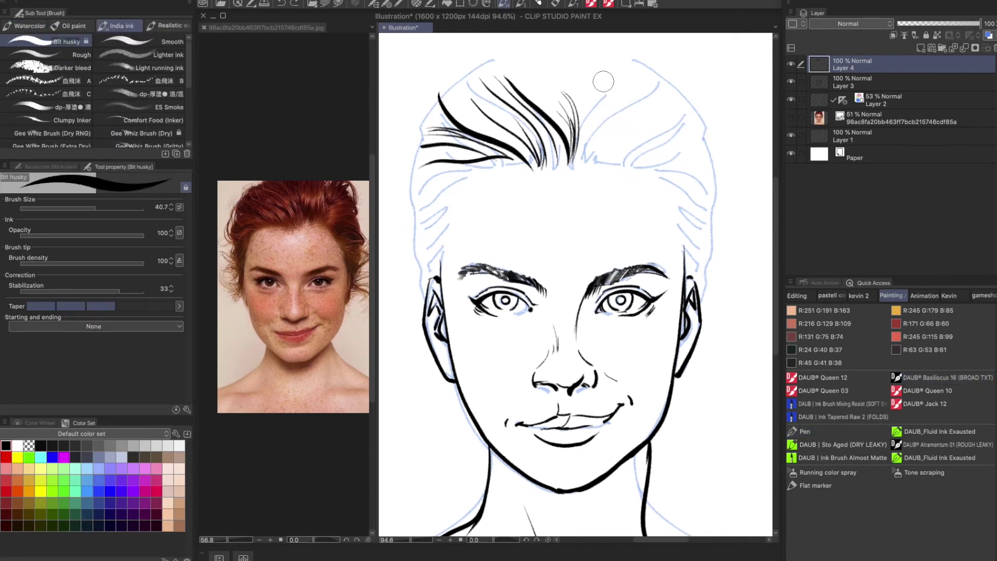
mouse_move(584, 45)
left_mouse_down()
mouse_move(598, 116)
mouse_move(586, 156)
left_mouse_up()
left_click_drag(590, 105, 569, 174)
left_click_drag(588, 128, 570, 169)
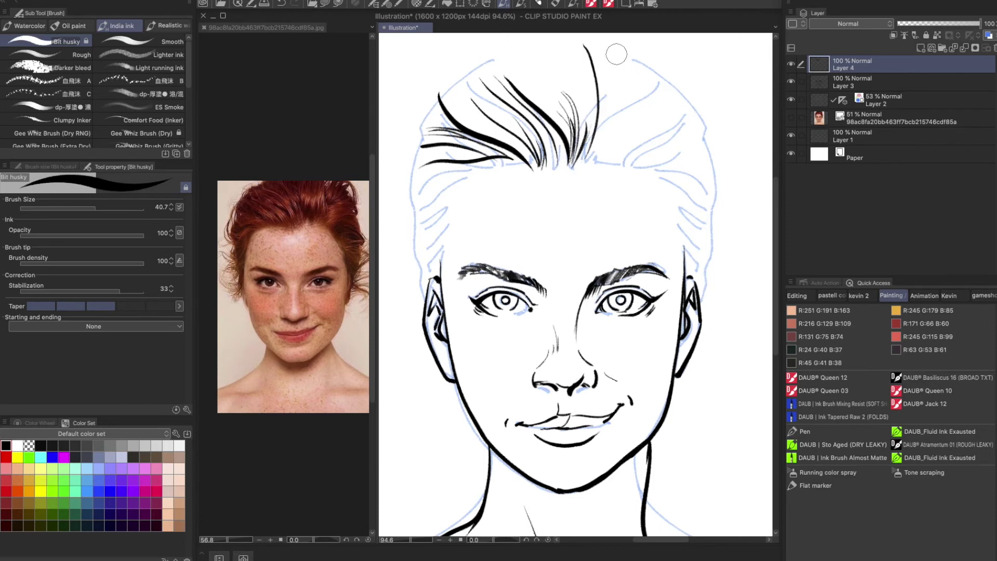
mouse_move(627, 48)
left_mouse_down()
mouse_move(660, 62)
mouse_move(658, 89)
mouse_move(631, 138)
left_mouse_up()
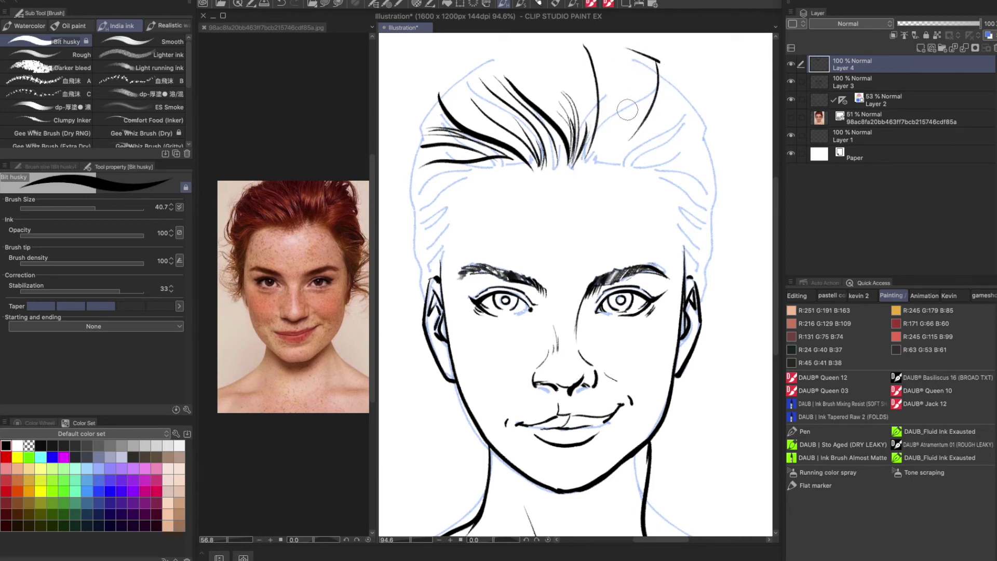
mouse_move(617, 63)
left_mouse_down()
mouse_move(588, 155)
mouse_move(629, 127)
mouse_move(647, 89)
left_mouse_up()
left_click_drag(617, 161, 655, 76)
left_click_drag(572, 156, 596, 142)
- Ink layered tapered strands along the left side of the head, from the hairline corner down toward the ear
left_click_drag(496, 154, 450, 175)
left_click_drag(475, 162, 445, 191)
mouse_move(468, 179)
left_mouse_down()
mouse_move(442, 229)
mouse_move(449, 255)
left_mouse_up()
left_click_drag(484, 169, 468, 187)
left_click_drag(470, 152, 442, 174)
left_click_drag(441, 151, 453, 244)
- Ink thick and thin strands over the upper right of the hair and down the right side to the ear
mouse_move(696, 55)
left_mouse_down()
mouse_move(639, 65)
mouse_move(617, 110)
left_mouse_up()
left_click_drag(644, 82, 612, 129)
mouse_move(649, 57)
left_mouse_down()
mouse_move(634, 97)
mouse_move(648, 111)
mouse_move(605, 155)
mouse_move(636, 147)
mouse_move(654, 159)
left_mouse_up()
mouse_move(661, 93)
left_mouse_down()
mouse_move(682, 174)
mouse_move(664, 172)
mouse_move(660, 150)
mouse_move(628, 152)
mouse_move(674, 155)
mouse_move(661, 172)
mouse_move(662, 201)
left_mouse_up()
mouse_move(635, 168)
left_mouse_down()
mouse_move(673, 223)
mouse_move(676, 188)
mouse_move(684, 195)
mouse_move(676, 202)
mouse_move(651, 185)
mouse_move(678, 217)
left_mouse_up()
left_click_drag(644, 186, 675, 234)
mouse_move(680, 190)
left_mouse_down()
mouse_move(674, 227)
mouse_move(684, 234)
mouse_move(660, 242)
mouse_move(674, 266)
left_mouse_up()
mouse_move(661, 223)
left_mouse_down()
mouse_move(680, 292)
mouse_move(656, 279)
left_mouse_up()
left_click_drag(511, 118, 513, 124)
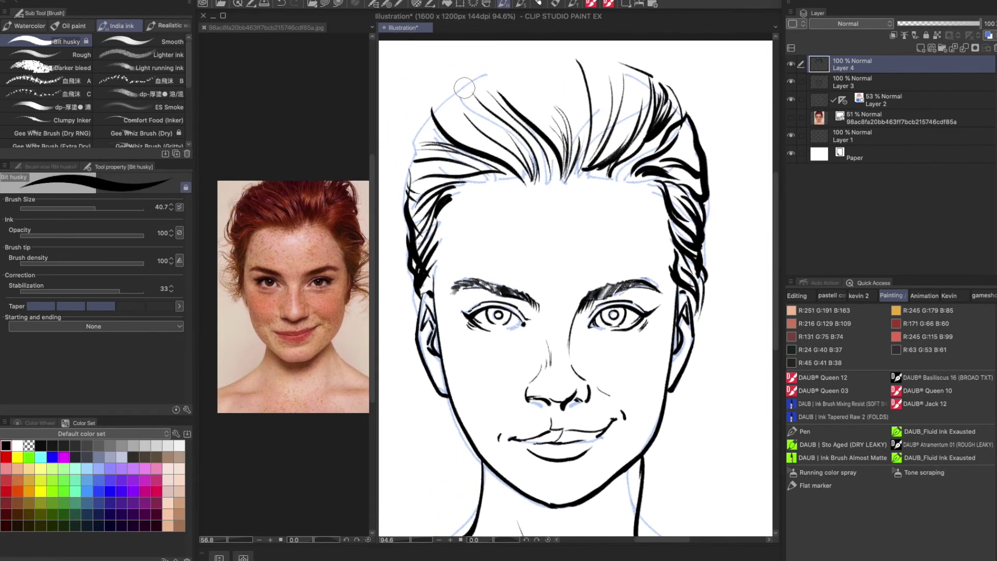
- Ink the hair's outer contour over the crown and down both sides, adding swept strands at the top left
left_click_drag(458, 87, 529, 134)
mouse_move(464, 88)
left_mouse_down()
mouse_move(532, 108)
mouse_move(540, 123)
mouse_move(537, 105)
mouse_move(556, 101)
mouse_move(541, 56)
mouse_move(527, 61)
mouse_move(534, 72)
left_mouse_up()
left_click_drag(524, 52, 524, 69)
mouse_move(528, 50)
left_mouse_down()
mouse_move(458, 91)
mouse_move(471, 137)
left_mouse_up()
left_click_drag(470, 90, 411, 157)
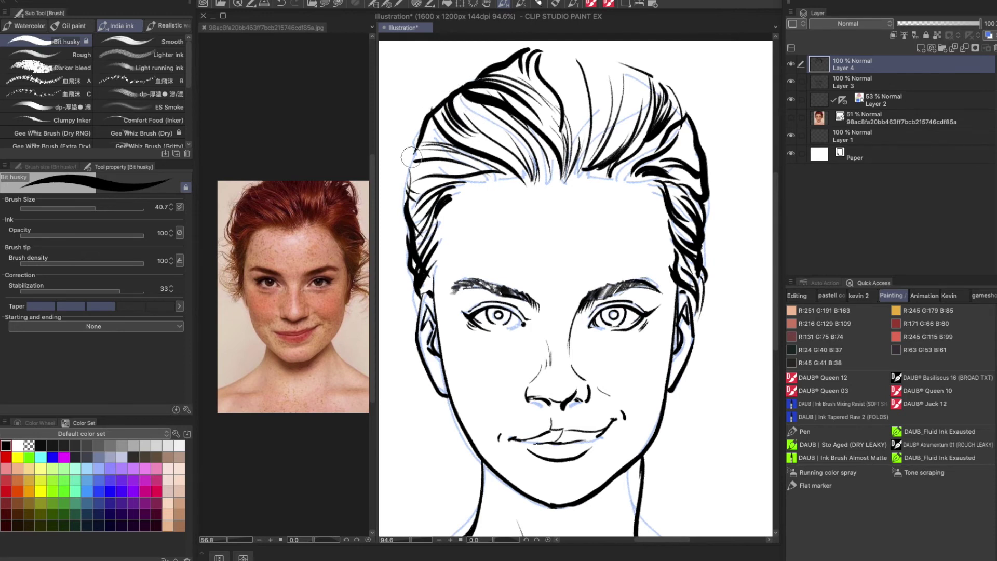
mouse_move(543, 53)
left_mouse_down()
mouse_move(569, 47)
mouse_move(652, 75)
left_mouse_up()
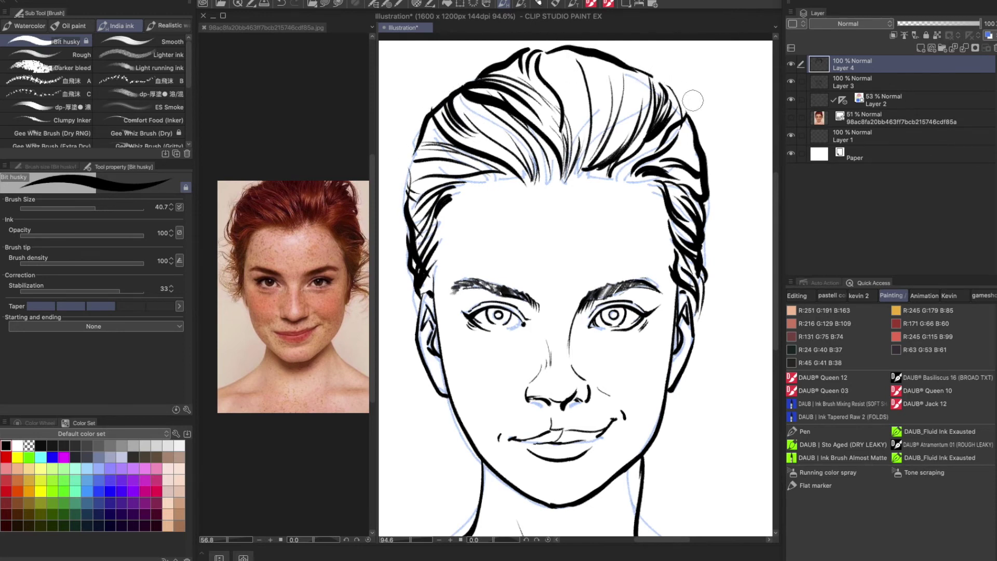
mouse_move(639, 71)
left_mouse_down()
mouse_move(675, 104)
mouse_move(707, 167)
left_mouse_up()
scroll(719, 220, "down", 3)
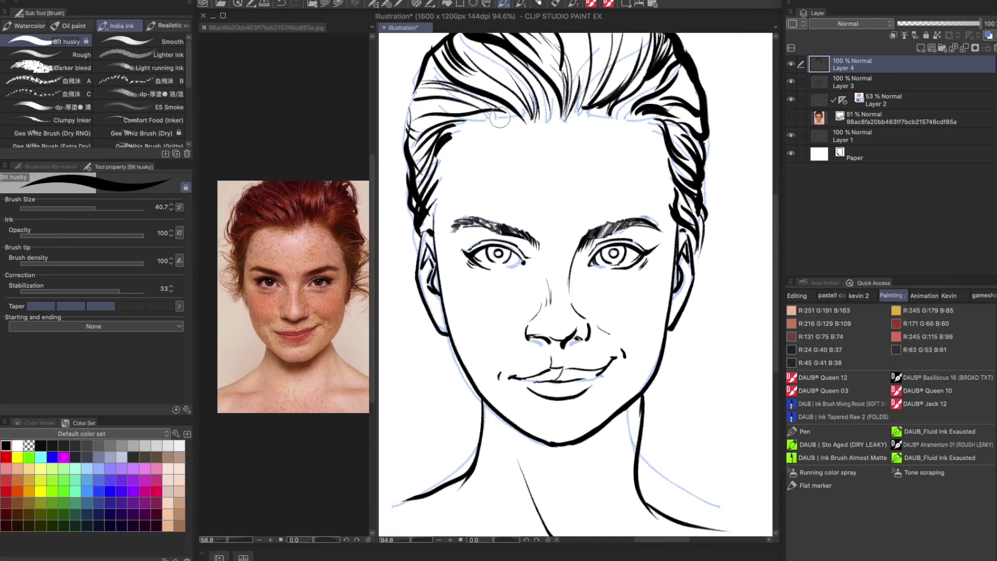
- Ink the central peak of the hairline and the strands framing the left temple down to the ear
left_click_drag(496, 114, 577, 129)
mouse_move(514, 113)
left_mouse_down()
mouse_move(459, 130)
mouse_move(437, 171)
left_mouse_up()
left_click_drag(460, 135, 429, 216)
mouse_move(455, 166)
left_mouse_down()
mouse_move(415, 236)
mouse_move(425, 247)
left_mouse_up()
left_click_drag(457, 196, 428, 278)
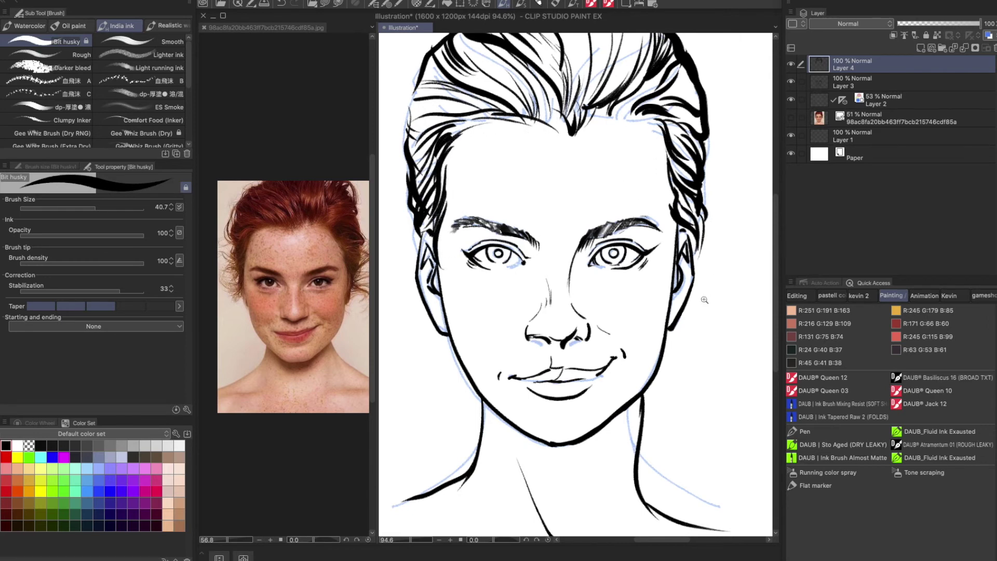
- Lasso the top of the hair, shift it slightly downward and clear the selection
scroll(698, 304, "down", 2)
key("m")
left_click_drag(635, 60, 477, 89)
mouse_move(475, 125)
left_mouse_down()
mouse_move(535, 95)
mouse_move(704, 111)
mouse_move(699, 77)
left_mouse_up()
left_click_drag(655, 104, 649, 109)
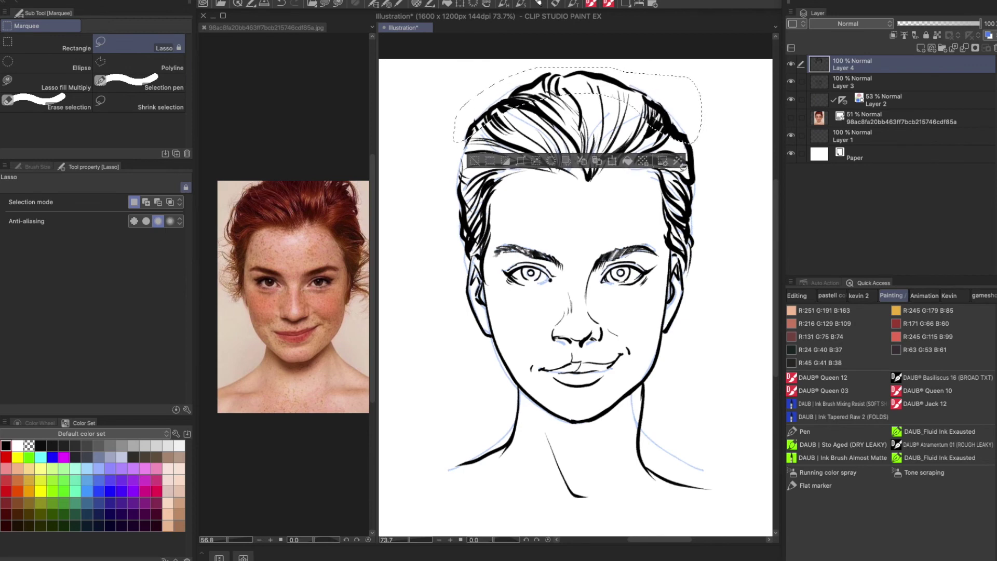
key("ctrl+d")
- Ink loose wavy locks hanging beside the left ear with the Bit husky brush at size 53.6
scroll(686, 233, "down", 2)
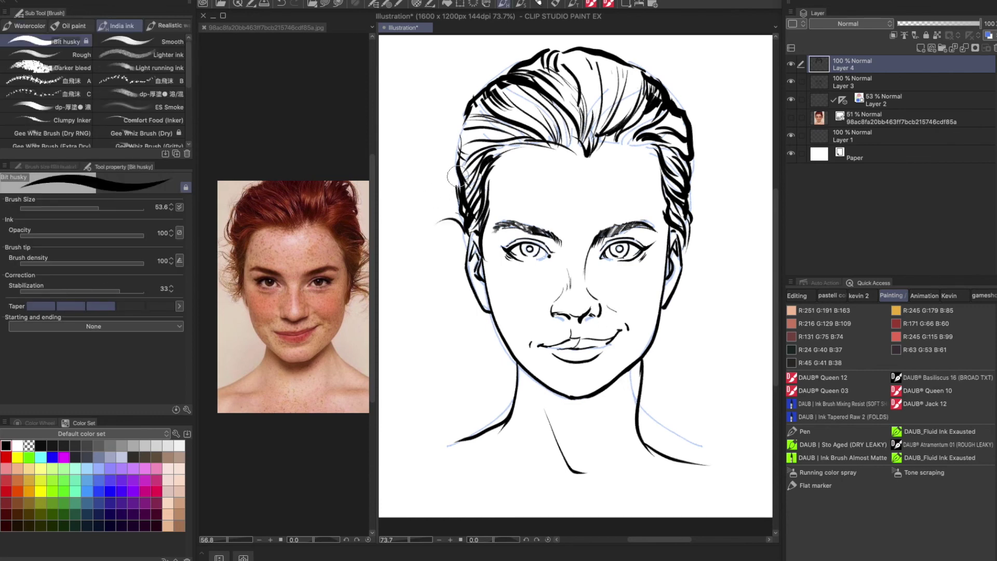
mouse_move(459, 133)
left_mouse_down()
mouse_move(455, 185)
mouse_move(466, 203)
left_mouse_up()
mouse_move(453, 161)
left_mouse_down()
mouse_move(452, 200)
mouse_move(464, 211)
mouse_move(449, 199)
mouse_move(477, 256)
left_mouse_up()
mouse_move(456, 214)
left_mouse_down()
mouse_move(468, 259)
mouse_move(452, 283)
mouse_move(458, 298)
left_mouse_up()
mouse_move(461, 260)
left_mouse_down()
mouse_move(456, 333)
mouse_move(463, 312)
mouse_move(467, 356)
left_mouse_up()
left_click_drag(491, 289, 489, 302)
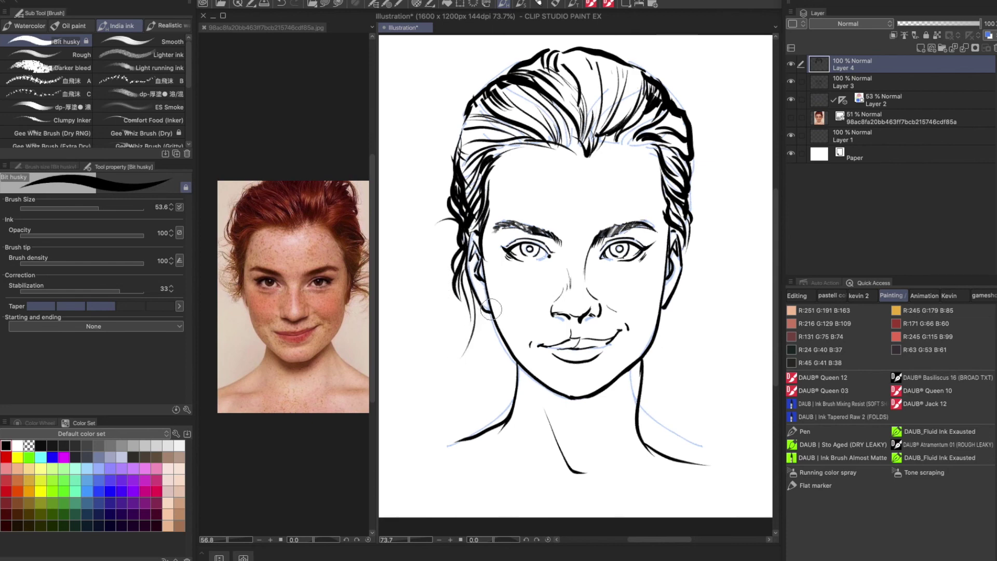
- Reduce the brush size to 25 and ink fine loose wisps beside the left jaw
key("bracketleft")
key("bracketleft")
key("bracketleft")
key("bracketleft")
mouse_move(469, 289)
left_mouse_down()
mouse_move(465, 351)
mouse_move(487, 358)
mouse_move(472, 297)
mouse_move(478, 329)
mouse_move(504, 361)
left_mouse_up()
left_click_drag(483, 315, 491, 354)
- Ink loose wavy locks hanging beside the right ear and jaw at brush size 25
left_click_drag(669, 286, 656, 285)
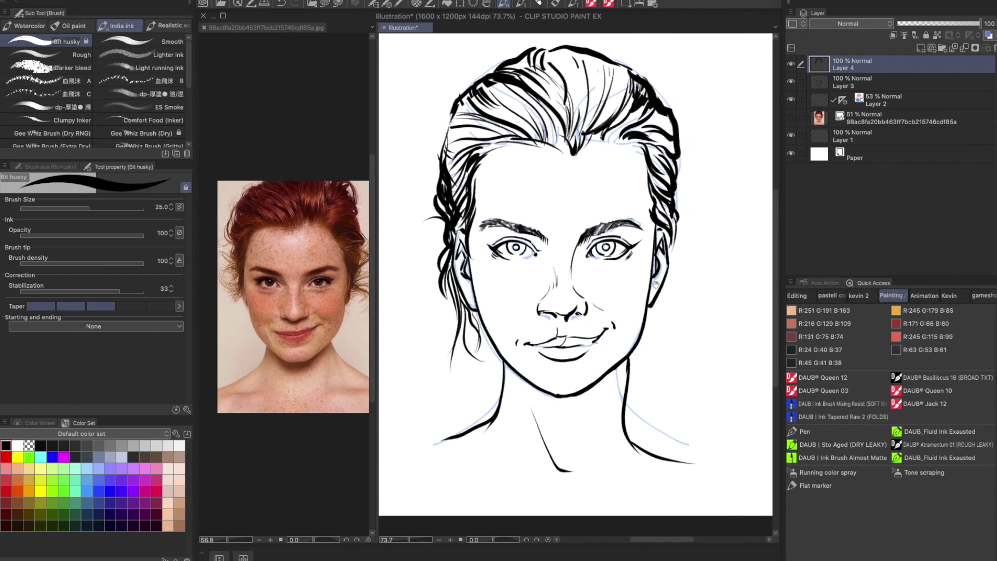
mouse_move(673, 233)
left_mouse_down()
mouse_move(676, 298)
mouse_move(662, 334)
left_mouse_up()
left_click_drag(666, 267, 649, 320)
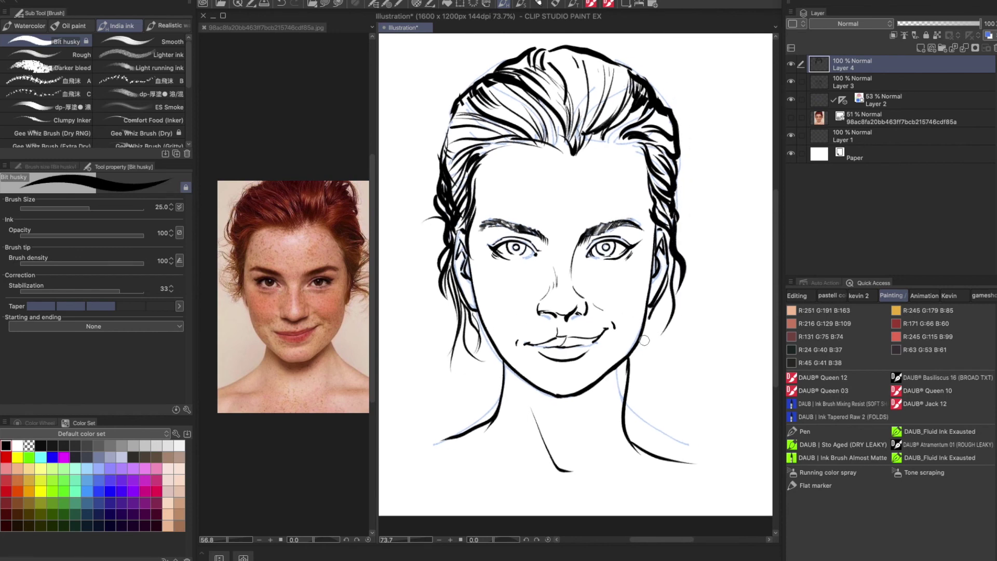
- Hide Layers 3 and 4 and turn off the blue layer color on the Layer 2 sketch
left_click(792, 64)
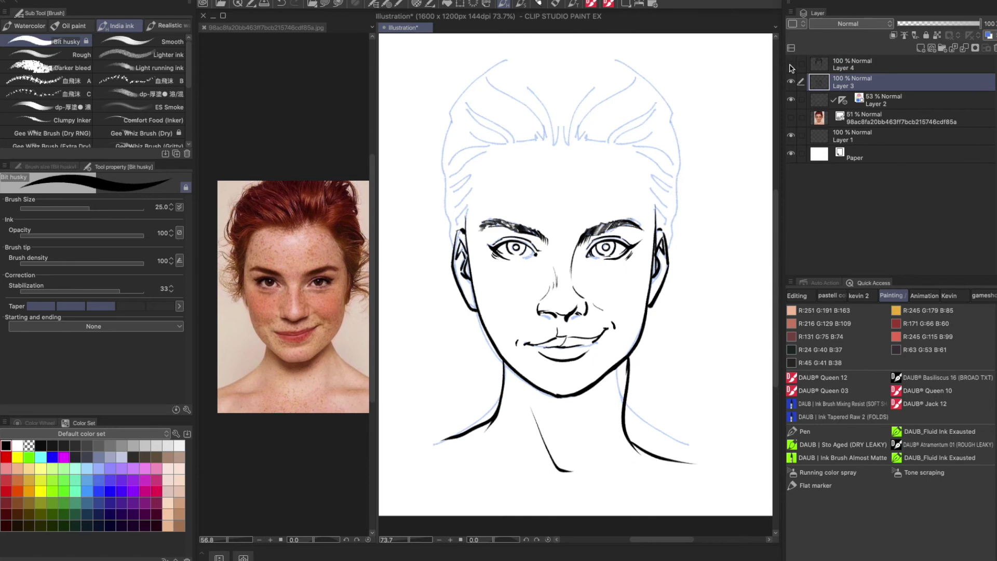
left_click(791, 64)
left_click(792, 82)
left_click(791, 65)
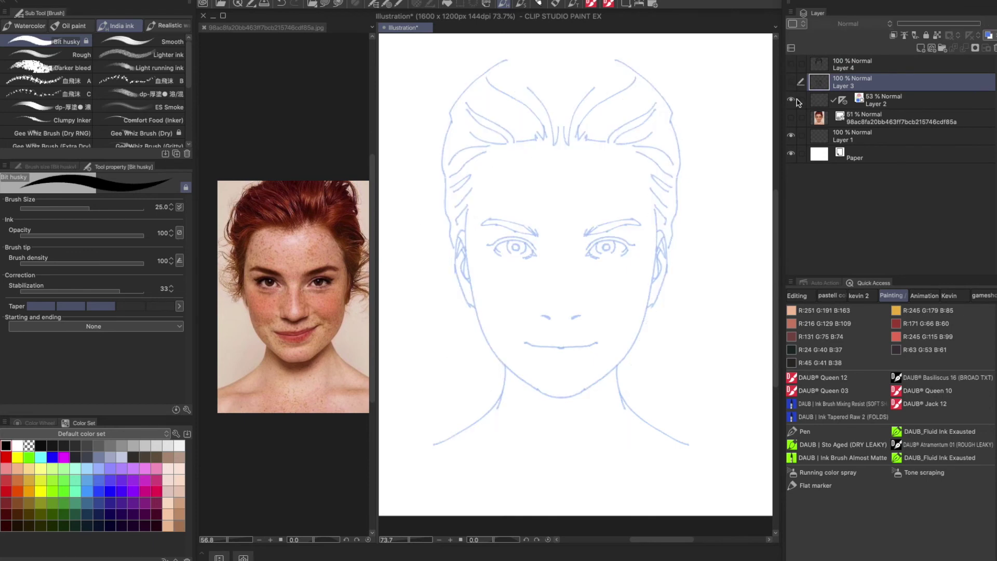
left_click(898, 106)
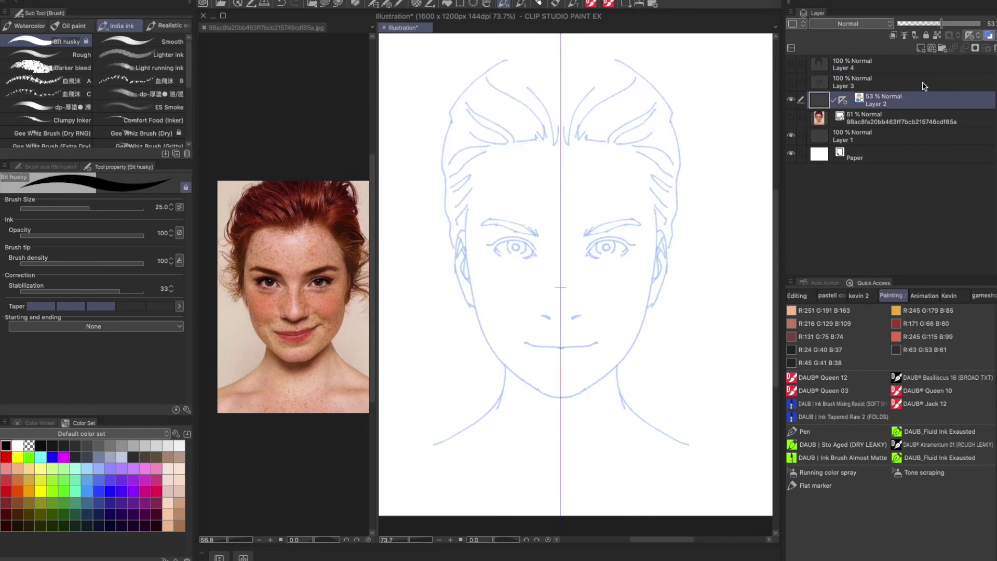
left_click(987, 37)
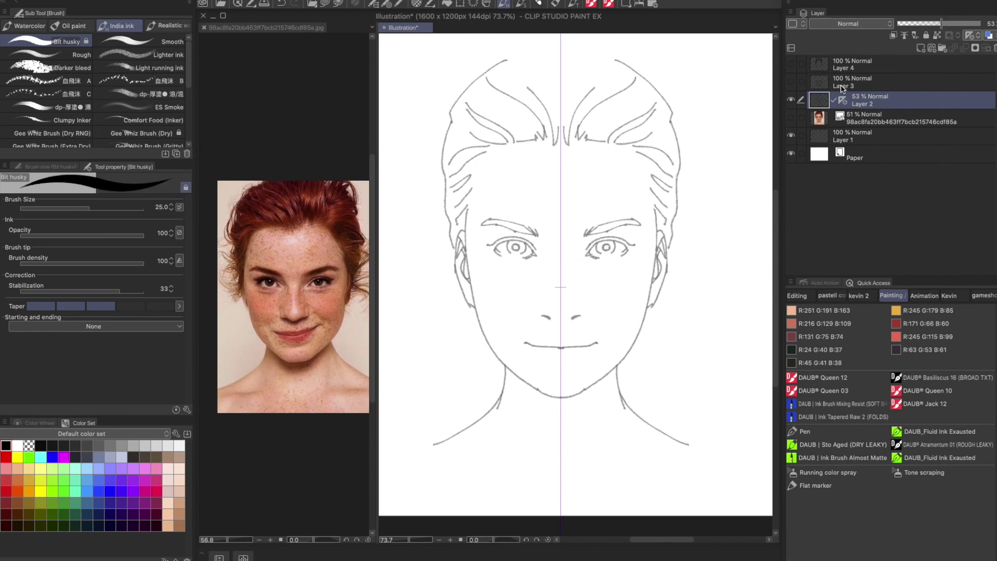
- Hide the Layer 2 sketch and show the inked Layers 3 and 4
left_click(791, 100)
left_click(790, 82)
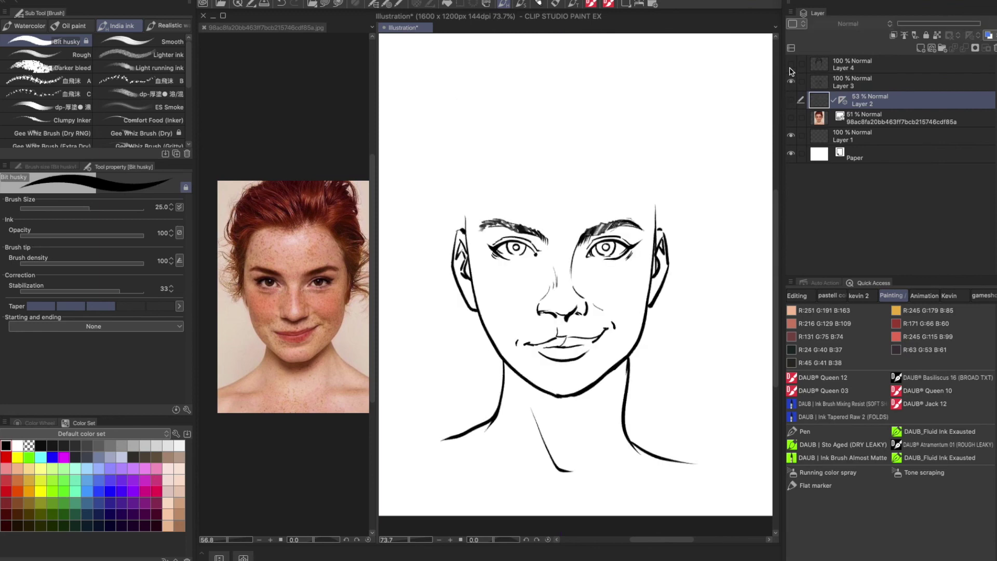
left_click(790, 64)
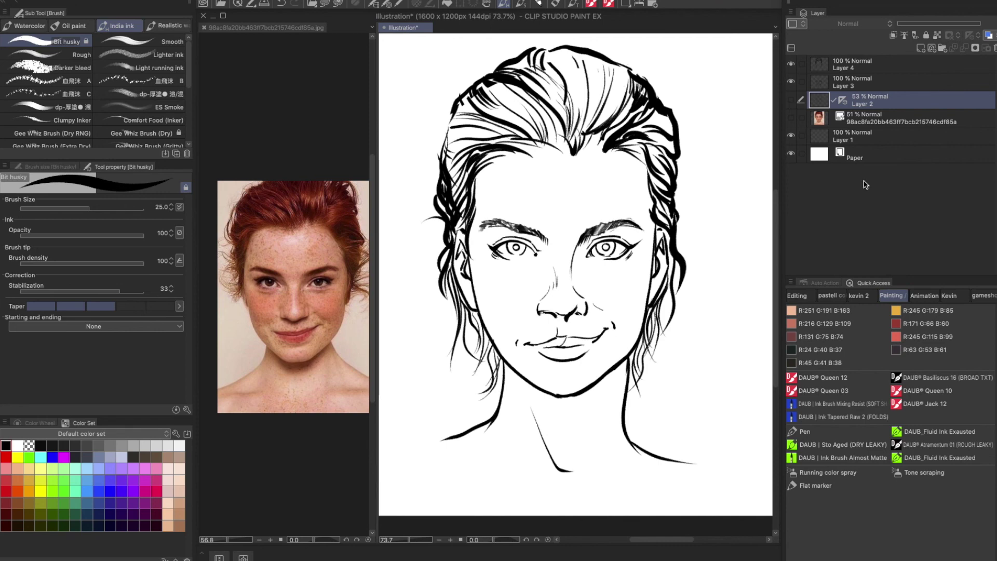
- Add textured dark strokes on Layer 4 at the hairline and left side with DAUB Basiliscus 16 (BROAD TXT) at size 49.8
mouse_move(578, 147)
left_mouse_down()
mouse_move(563, 89)
mouse_move(497, 89)
left_mouse_up()
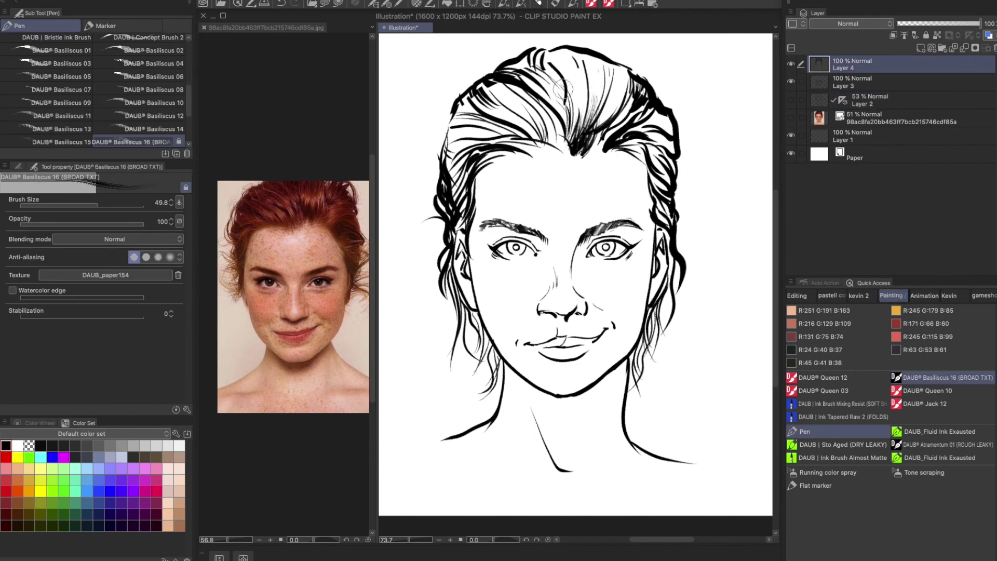
mouse_move(548, 137)
left_mouse_down()
mouse_move(506, 101)
mouse_move(455, 177)
mouse_move(462, 222)
left_mouse_up()
mouse_move(443, 164)
left_mouse_down()
mouse_move(470, 126)
mouse_move(466, 109)
mouse_move(514, 101)
mouse_move(499, 107)
left_mouse_up()
- Reduce the textured brush to size 29.1 and fill the crown and upper right hair with finer swept strokes
key("[")
left_click_drag(536, 67, 504, 84)
mouse_move(540, 52)
left_mouse_down()
mouse_move(549, 84)
mouse_move(580, 98)
left_mouse_up()
left_click_drag(582, 53, 592, 101)
left_click_drag(611, 64, 605, 117)
left_click_drag(638, 78, 617, 122)
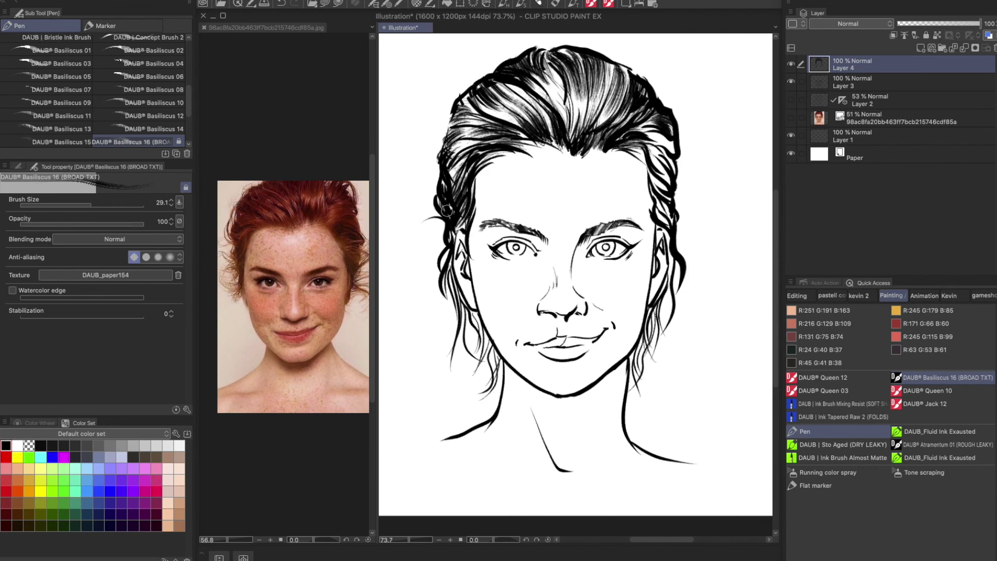
- Begin grey shading beside the nose bridge and eyes on new Layer 5 under Layer 4 with DAUB Ink Brush Mixing Resist (SOFT SHADE)
key("alt+bracketleft")
key("m")
left_click_drag(525, 311, 519, 332)
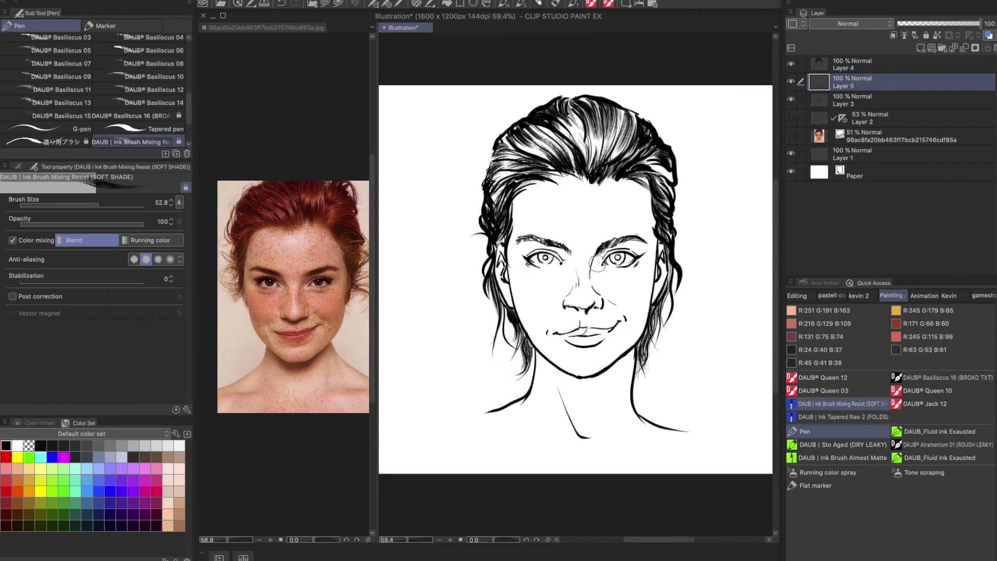
left_click_drag(598, 263, 609, 256)
left_click_drag(562, 259, 463, 260)
scroll(622, 270, "up", 3)
scroll(299, 314, "up", 2)
left_click(566, 270)
mouse_move(638, 264)
left_mouse_down()
mouse_move(625, 270)
mouse_move(655, 258)
left_mouse_up()
- Enlarge the brush and shade the eyelids and outer eye corners on both sides, undoing one stroke
key("bracketright")
key("bracketright")
key("bracketright")
mouse_move(490, 228)
left_mouse_down()
mouse_move(527, 247)
mouse_move(527, 269)
left_mouse_up()
mouse_move(597, 229)
left_mouse_down()
mouse_move(572, 276)
mouse_move(606, 285)
left_mouse_up()
left_click_drag(467, 239, 488, 225)
left_click_drag(638, 231, 672, 229)
key("super+z")
left_click_drag(474, 239, 453, 226)
- Reduce the brush size and shade the underside of the nose
key("bracketleft")
key("bracketleft")
key("bracketleft")
key("bracketleft")
mouse_move(593, 324)
left_mouse_down()
mouse_move(548, 328)
mouse_move(574, 329)
left_mouse_up()
- Enlarge the soft shade brush to 90.7 and shade the outer brow areas and the sides of the nose
scroll(609, 322, "down", 1)
key("bracketright")
key("bracketright")
key("bracketright")
key("bracketright")
left_click_drag(685, 191, 669, 210)
left_click_drag(446, 176, 473, 221)
scroll(570, 266, "down", 1)
left_click_drag(562, 264, 549, 280)
left_click_drag(597, 285, 587, 266)
left_click_drag(562, 297, 552, 294)
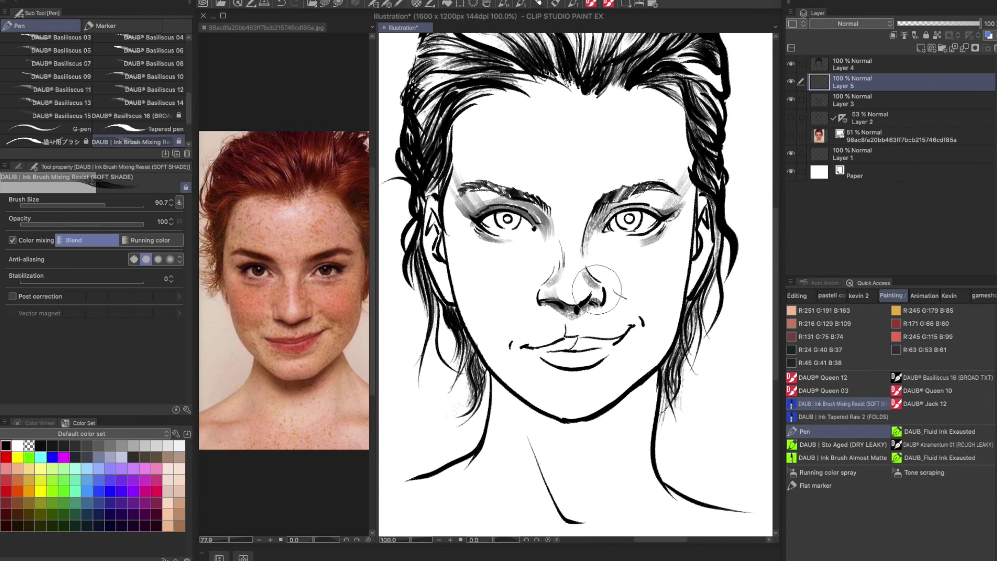
- Shade the upper and lower lips and the area beneath them, reducing the brush size to 26.4
scroll(599, 289, "down", 1)
mouse_move(578, 328)
left_mouse_down()
mouse_move(606, 321)
mouse_move(605, 334)
mouse_move(633, 318)
mouse_move(627, 287)
left_mouse_up()
key("bracketleft")
key("bracketleft")
key("bracketleft")
key("bracketleft")
key("bracketleft")
key("bracketleft")
key("bracketleft")
mouse_move(564, 305)
left_mouse_down()
mouse_move(567, 317)
mouse_move(590, 319)
left_mouse_up()
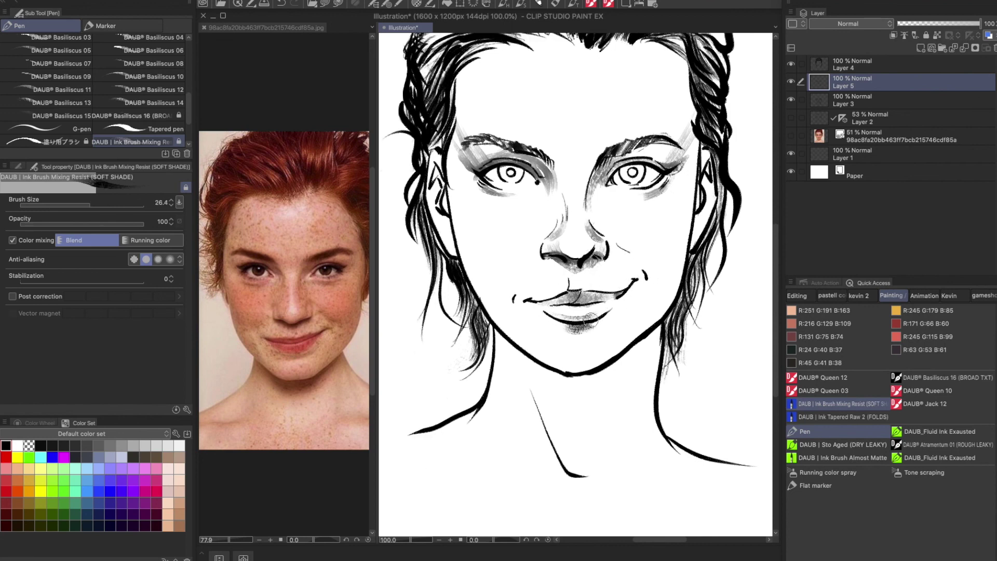
- Shade inside both ears, then darken the irises with a smaller brush
left_click_drag(437, 163, 450, 263)
left_click_drag(707, 175, 699, 237)
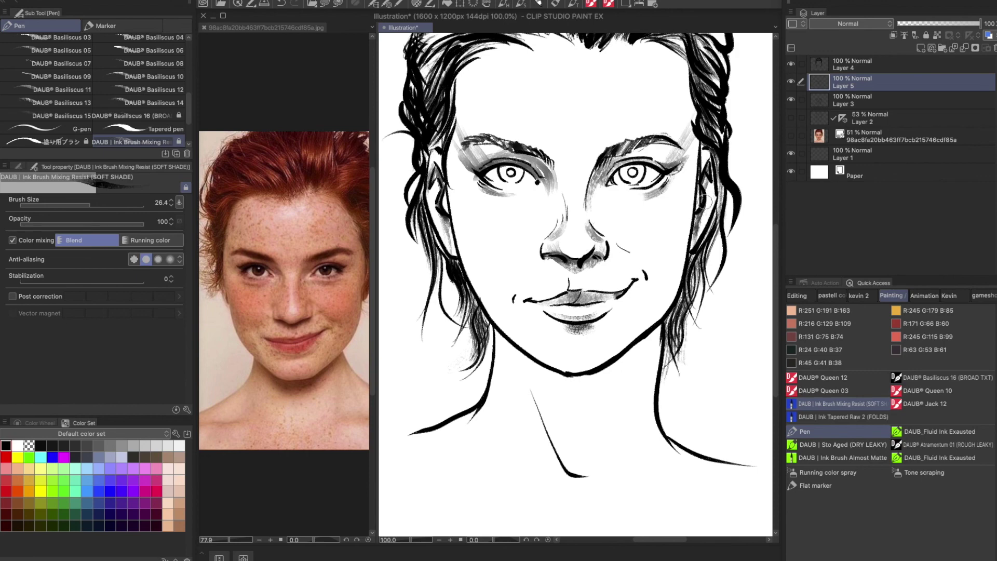
key("bracketleft")
key("bracketleft")
scroll(524, 178, "up", 4)
left_click_drag(476, 148, 473, 152)
mouse_move(436, 133)
left_mouse_down()
mouse_move(446, 167)
mouse_move(510, 136)
left_mouse_up()
left_click_drag(748, 151, 379, 174)
mouse_move(559, 171)
left_mouse_down()
mouse_move(548, 178)
mouse_move(617, 168)
left_mouse_up()
- Shade the smile creases on the cheeks at both sides of the mouth
mouse_move(630, 271)
left_mouse_down()
mouse_move(614, 304)
mouse_move(606, 241)
mouse_move(627, 293)
mouse_move(613, 307)
left_mouse_up()
key("bracketright")
key("bracketright")
key("bracketright")
key("bracketright")
key("bracketleft")
key("bracketleft")
key("bracketleft")
key("bracketleft")
mouse_move(511, 326)
left_mouse_down()
mouse_move(526, 322)
mouse_move(484, 307)
left_mouse_up()
- Enlarge the brush to 41.1 and shade along the right side of the jaw
key("bracketright")
key("bracketright")
key("bracketright")
left_click_drag(551, 398, 633, 364)
left_click_drag(616, 317, 614, 371)
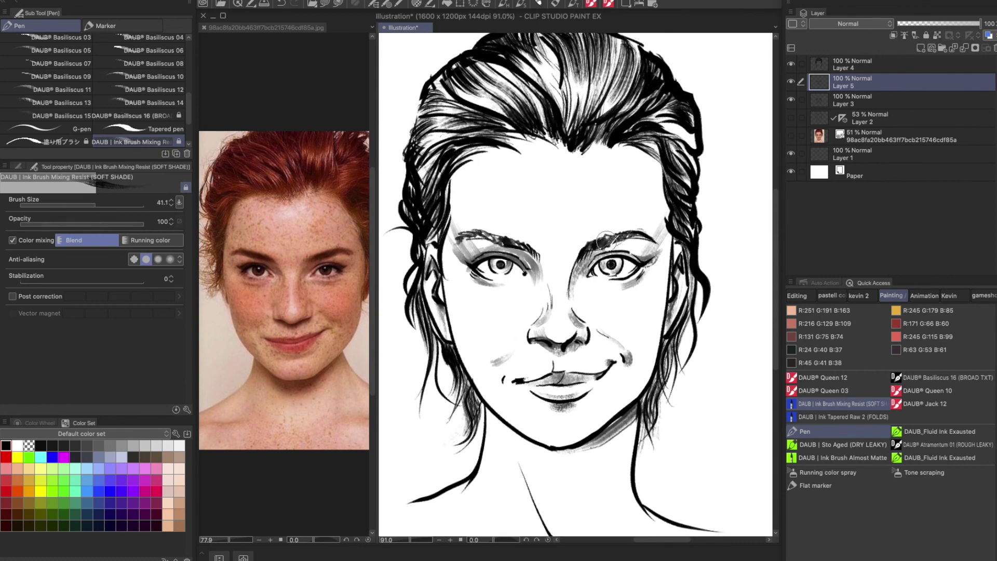
- Blend soft grey shading between the eyebrows and at the top of the nose
key("j")
mouse_move(537, 241)
left_mouse_down()
mouse_move(540, 273)
mouse_move(578, 283)
left_mouse_up()
left_click_drag(637, 312, 638, 305)
- Dab orange freckles across the cheeks, nose and forehead on a new layer with the DAUB Sto Aged (DRY LEAKY) brush
left_click(842, 445)
left_click(18, 491)
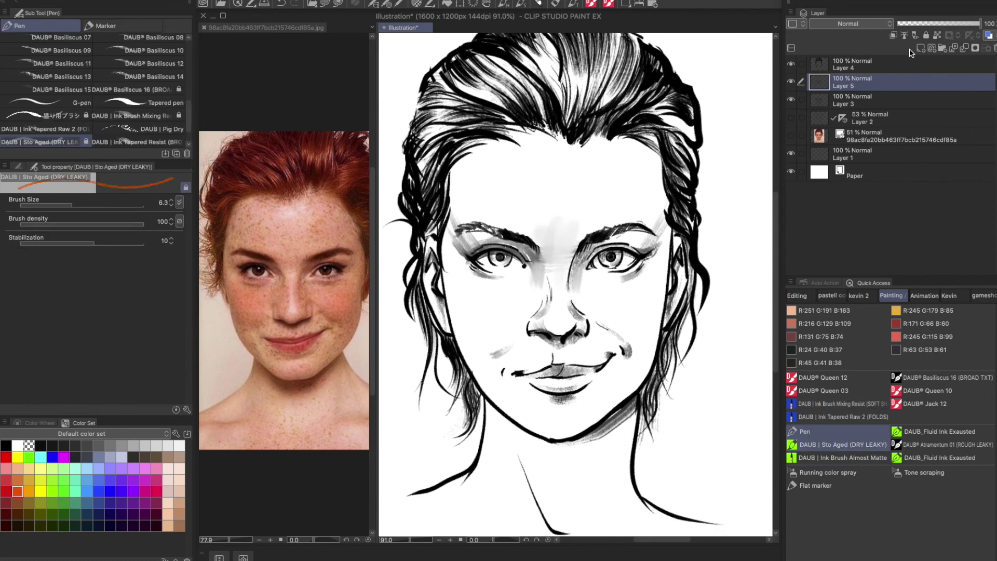
left_click(921, 48)
left_click(619, 294)
left_click(615, 305)
left_click(623, 302)
left_click(628, 312)
left_click(636, 300)
left_click(639, 314)
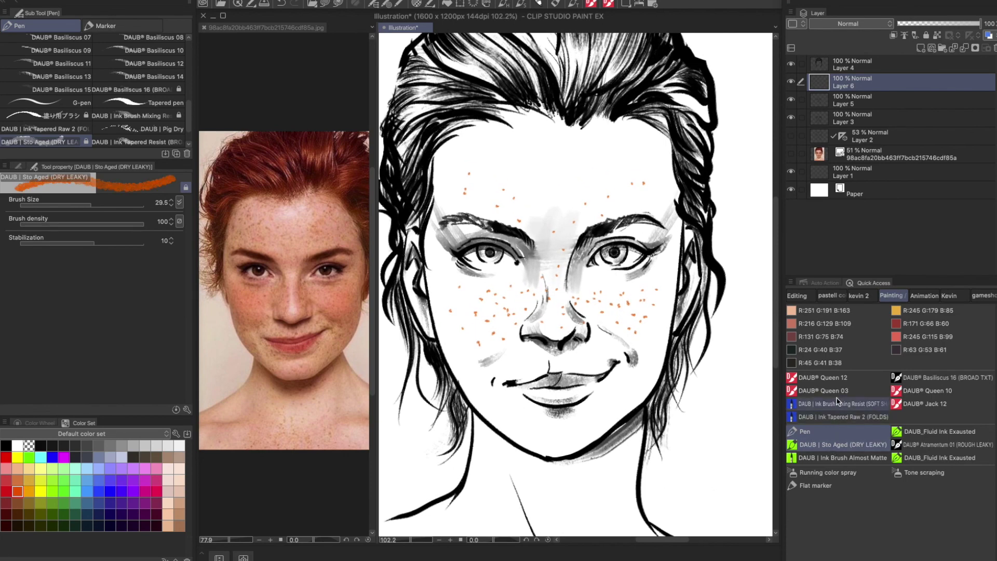
- Add thin grey flyaway strands around the hair on Layer 6 at 50% opacity with the Bit husky brush at size 15.1
left_click(831, 391)
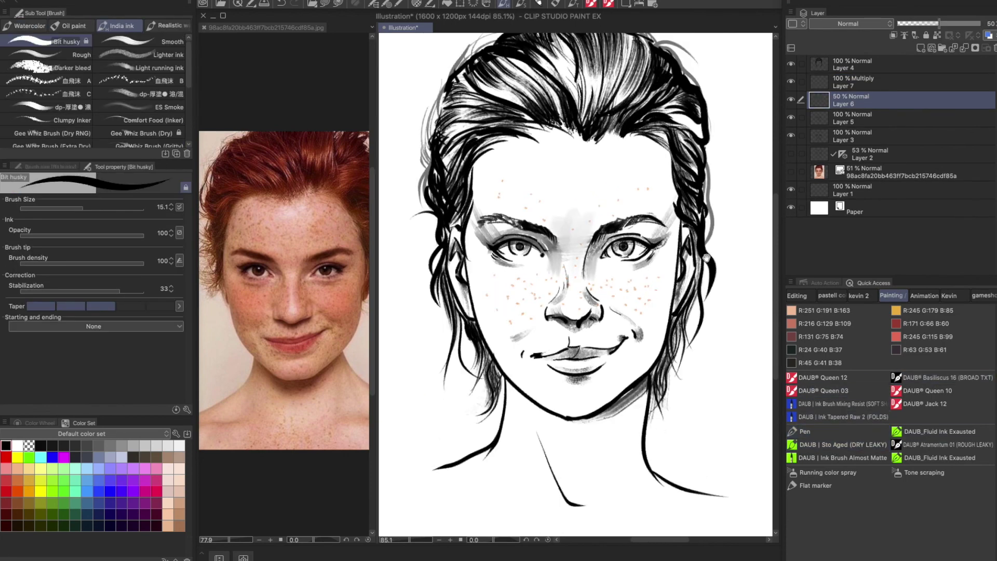
left_click_drag(707, 257, 696, 256)
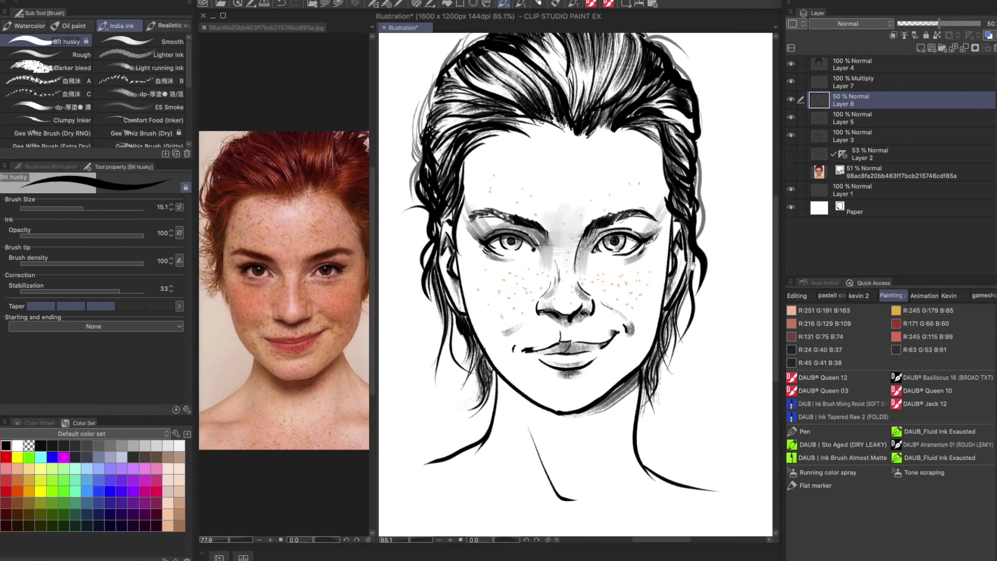
left_click_drag(692, 270, 689, 289)
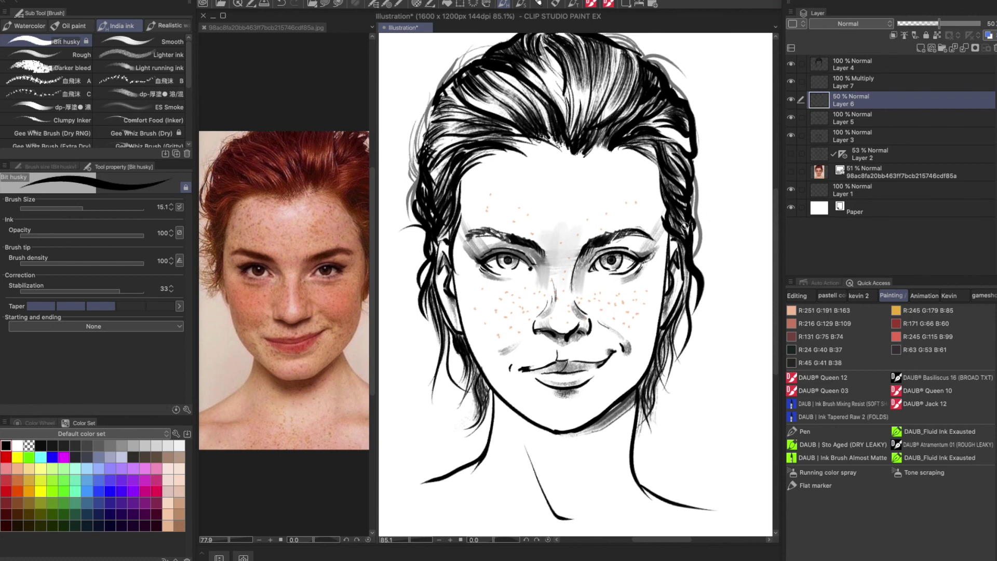
- Paint loose grey strands along the right side of the hair, beside the temple and ear, on Layer 6
left_click_drag(682, 217, 695, 211)
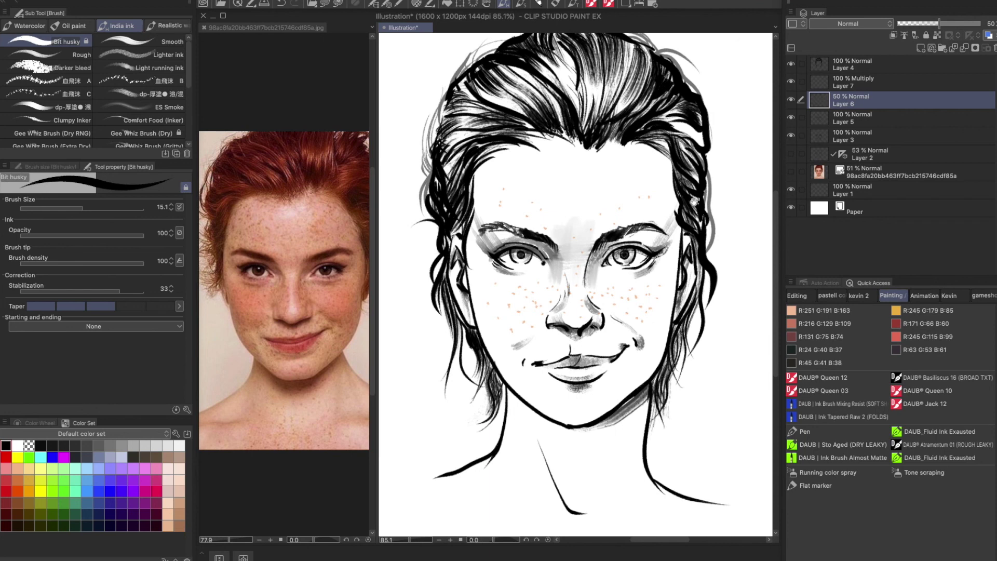
left_click_drag(697, 208, 693, 231)
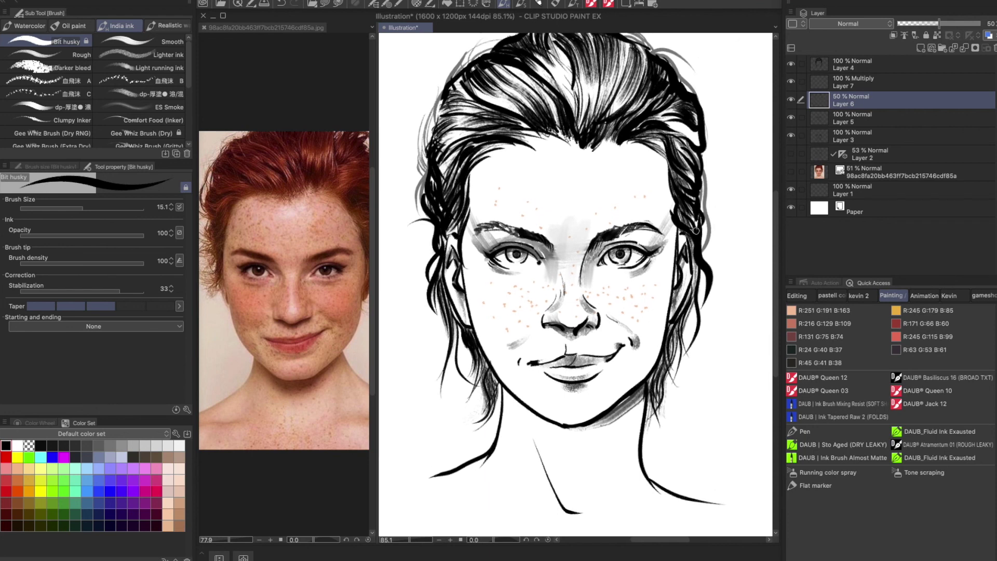